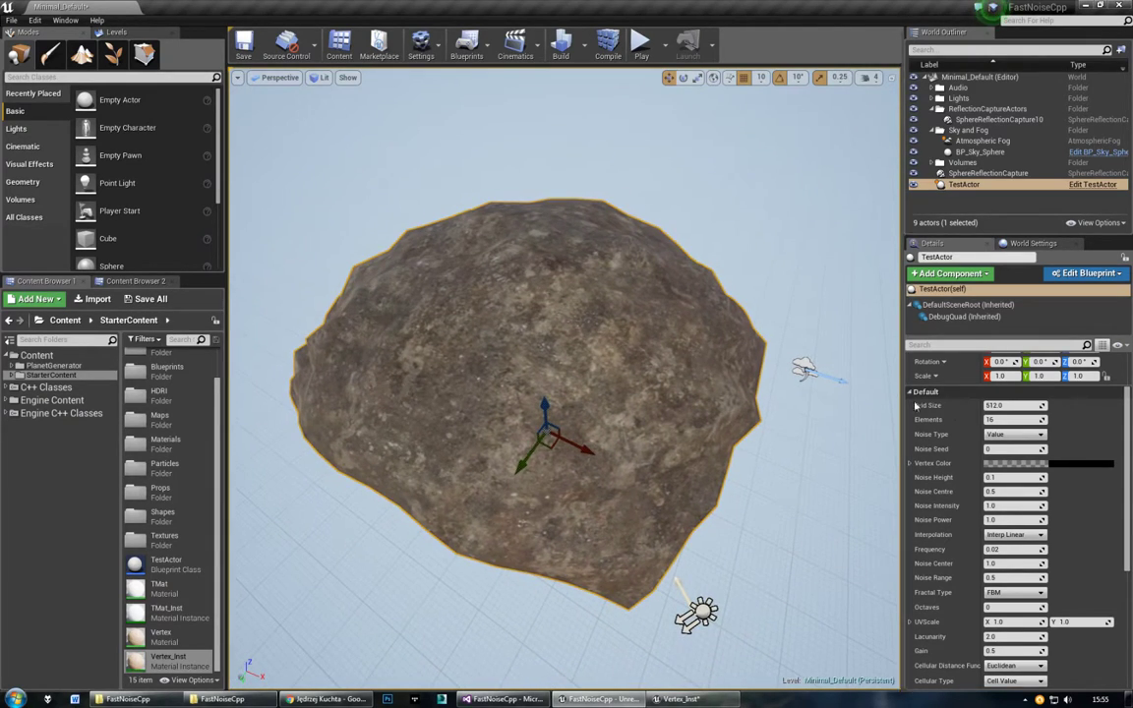
Step: Set the terrain's Elements to 512 and its Noise Height to 0.2
left_click(1001, 419)
type("8")
key("Return")
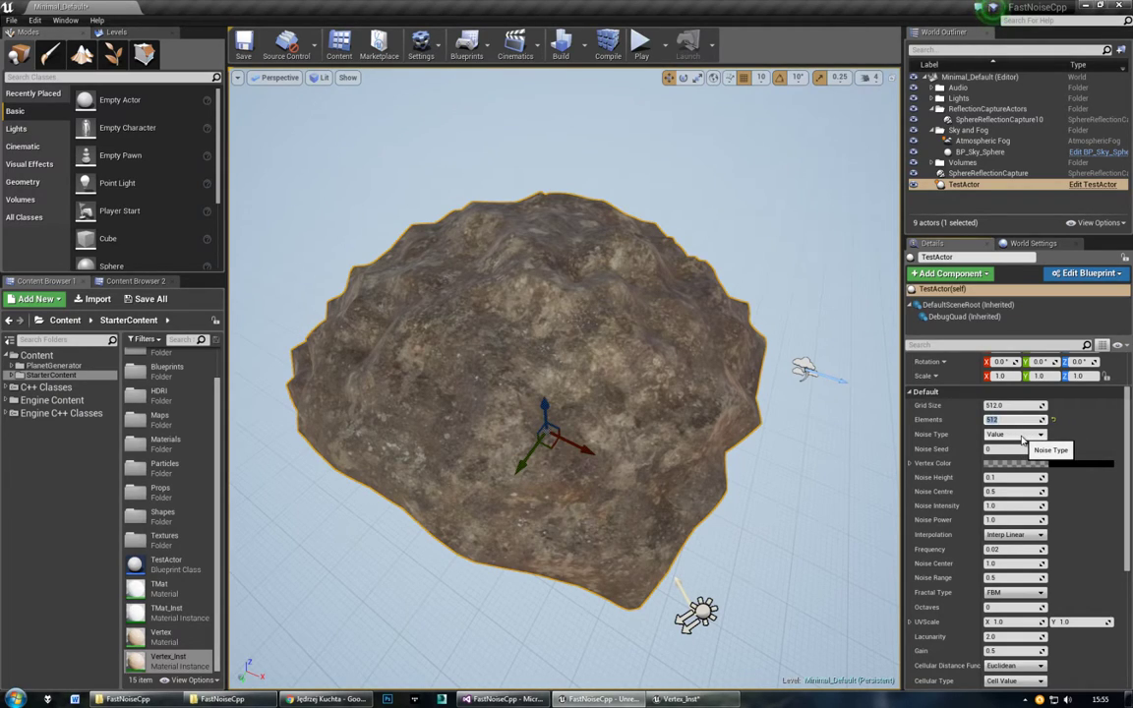
left_click(1040, 478)
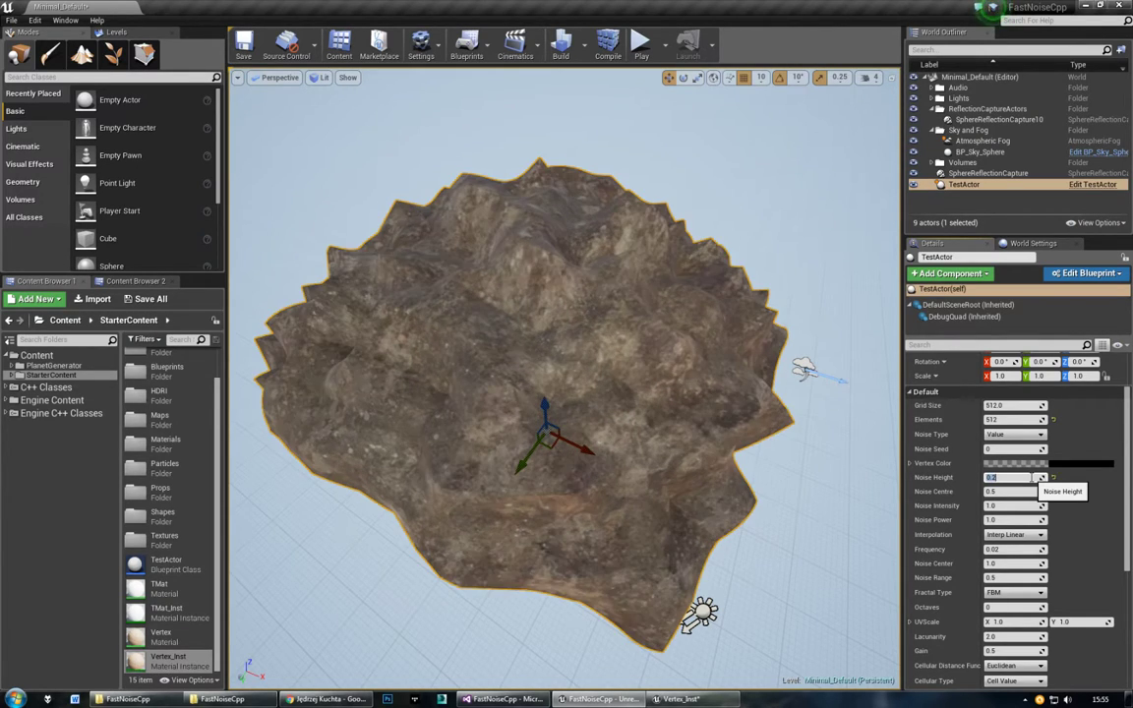
Step: Tint the vertex colour bright green in the Color Picker
left_click(1076, 464)
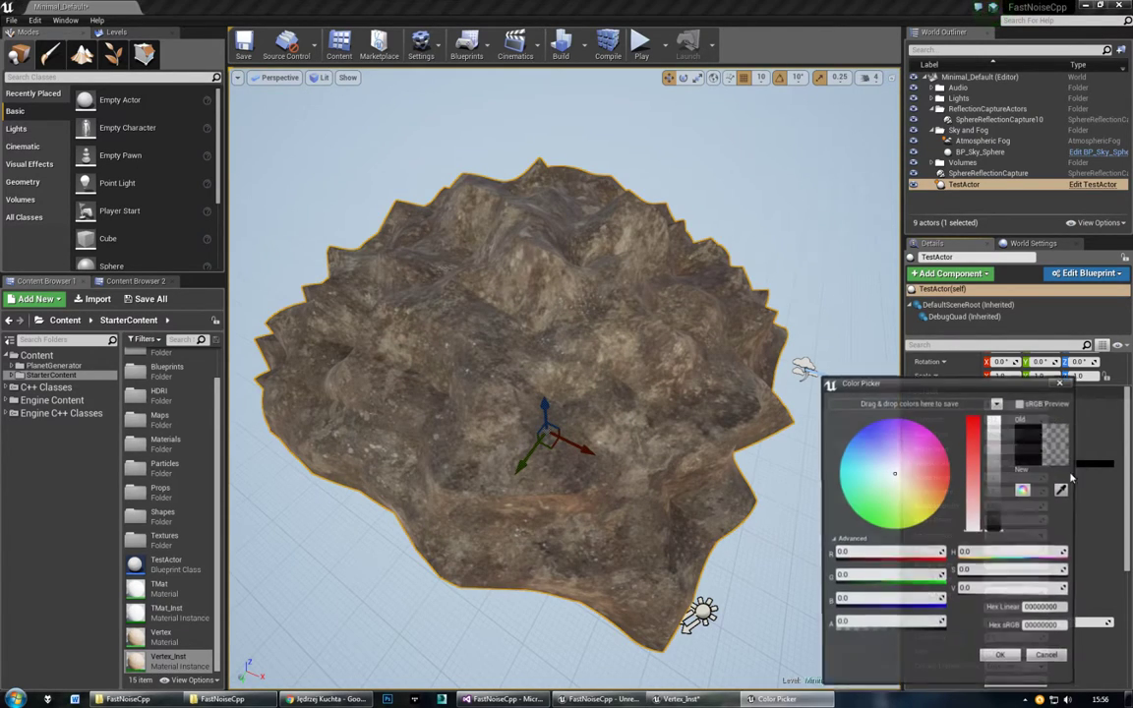
left_click(866, 522)
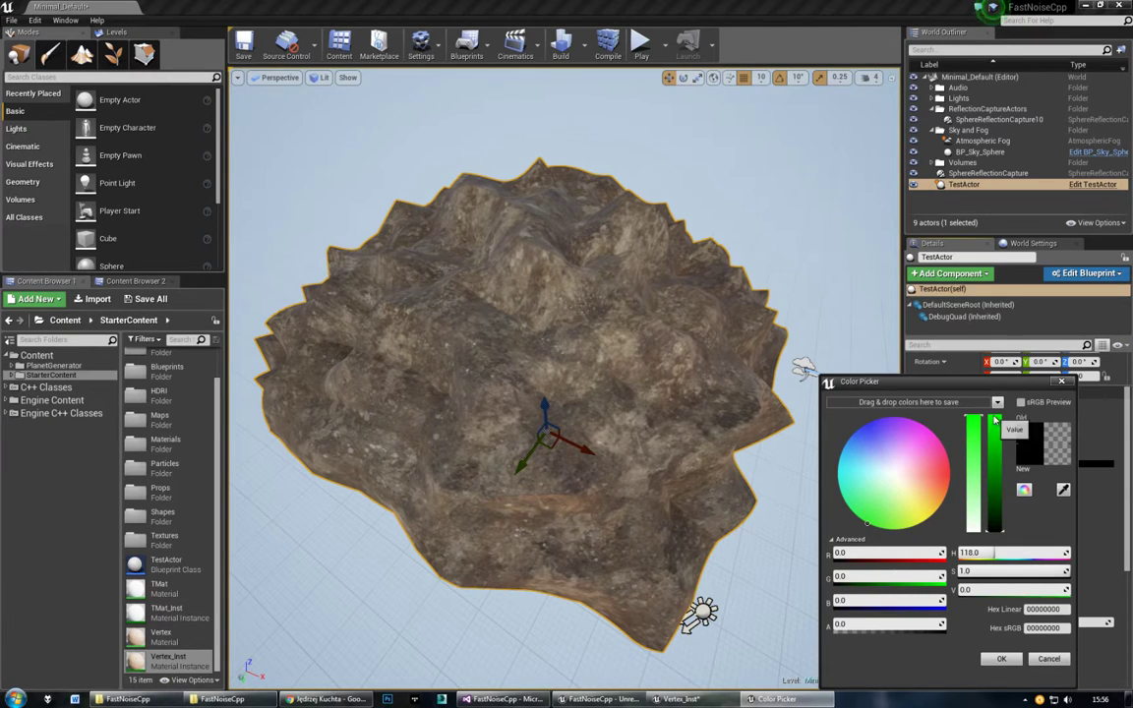
left_click_drag(876, 575, 944, 576)
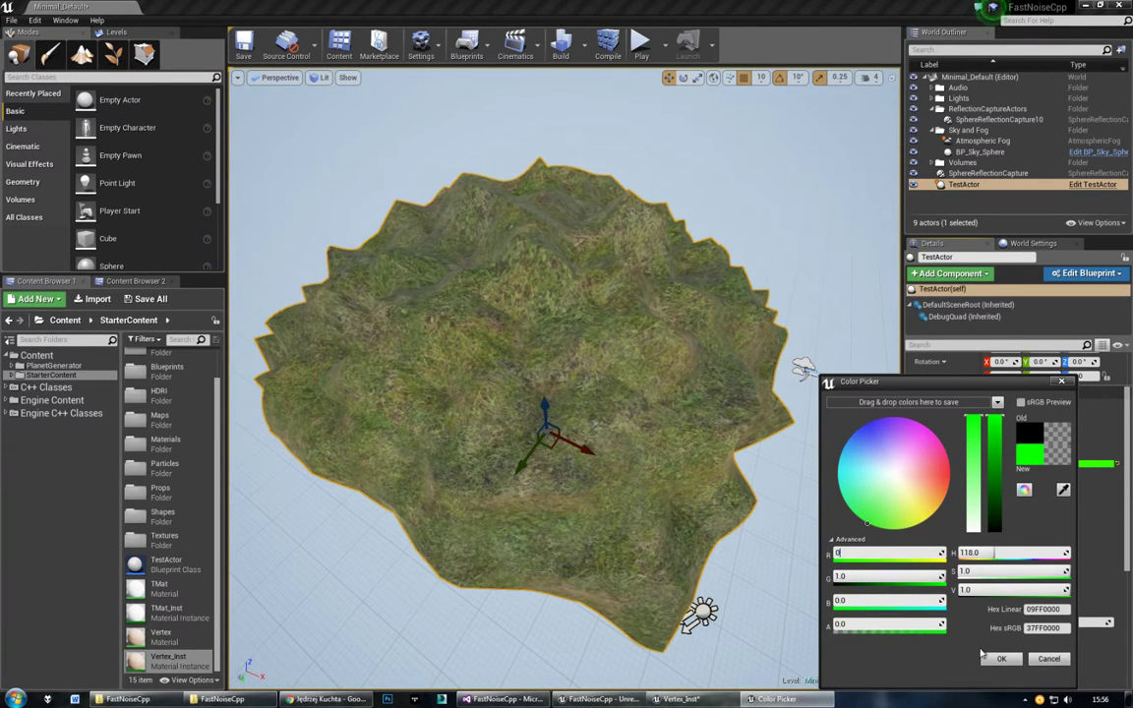
key("Return")
left_click(1019, 537)
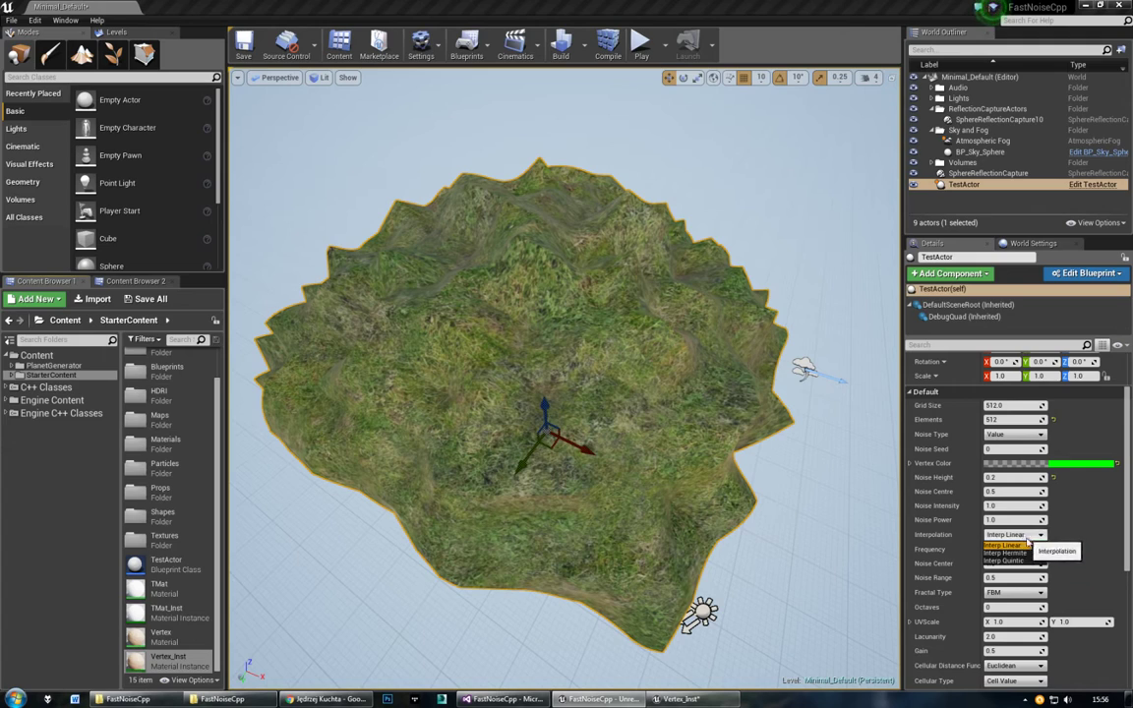
Step: Use Interp Quintic interpolation and Value Fractal noise with 5 octaves, then orbit to inspect the hills
left_click(1013, 575)
left_click(1013, 436)
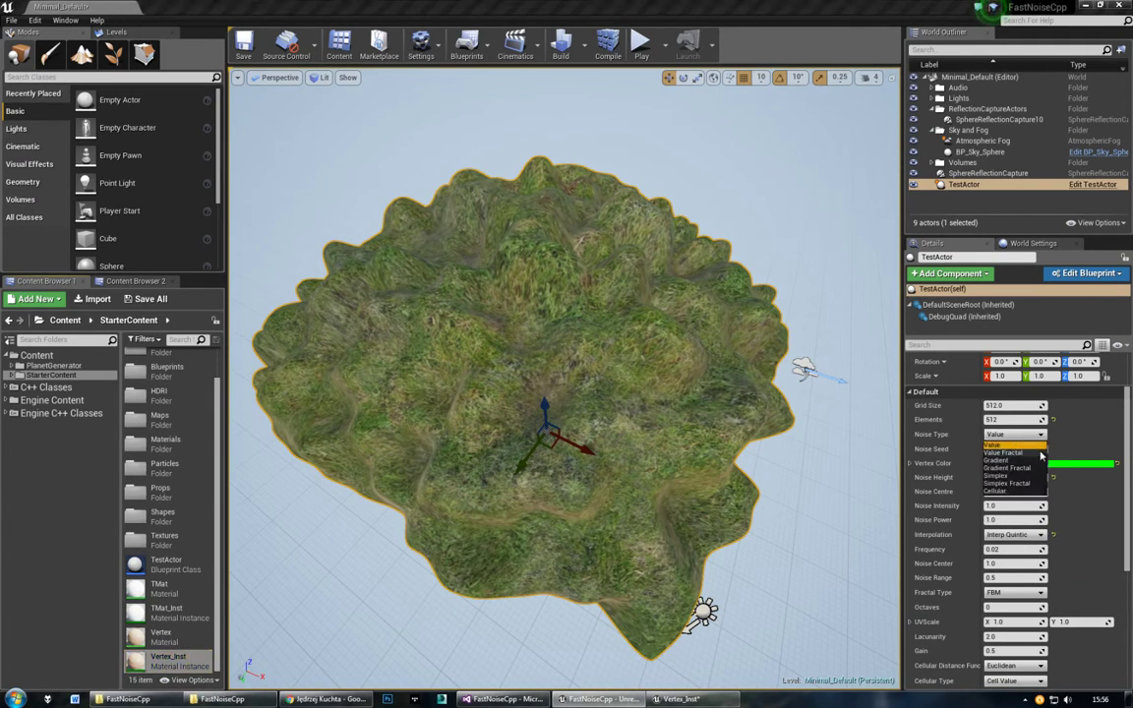
left_click(1021, 457)
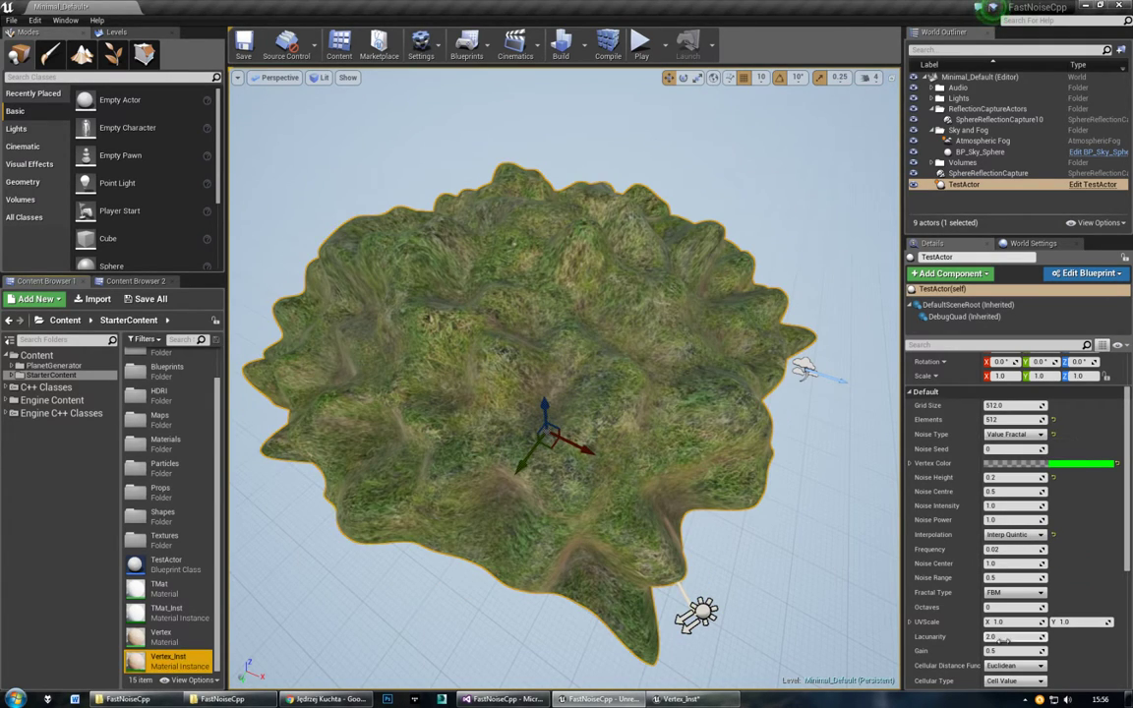
left_click_drag(995, 608, 1011, 609)
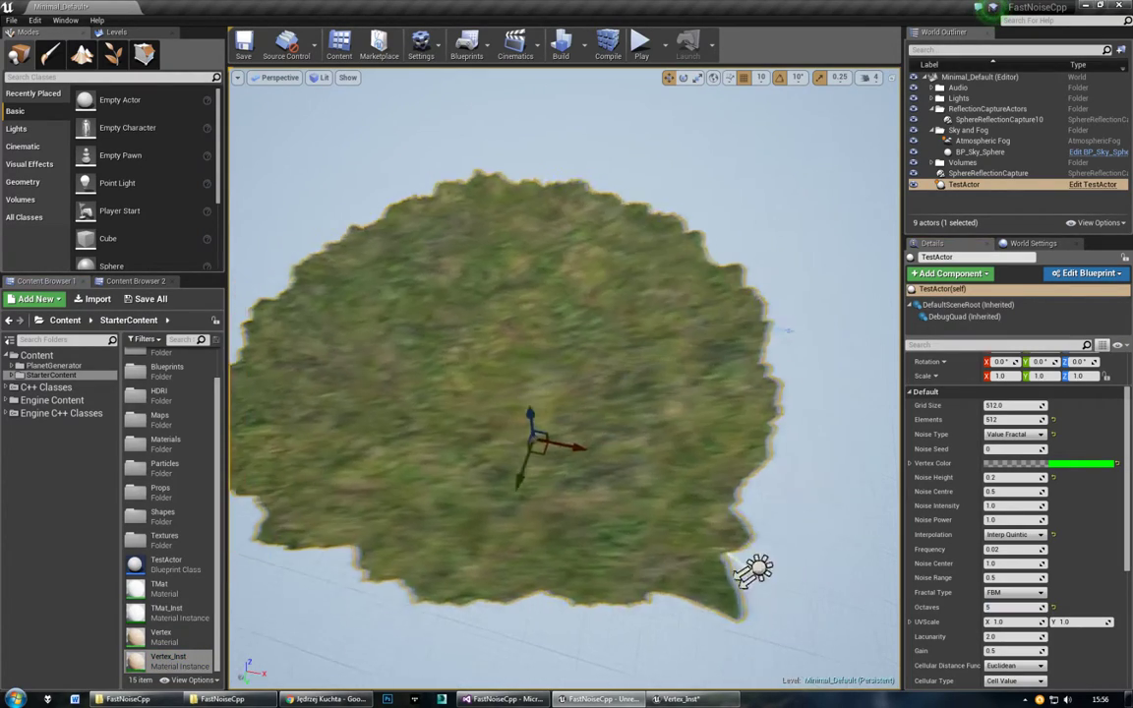
right_click_drag(817, 433, 798, 411)
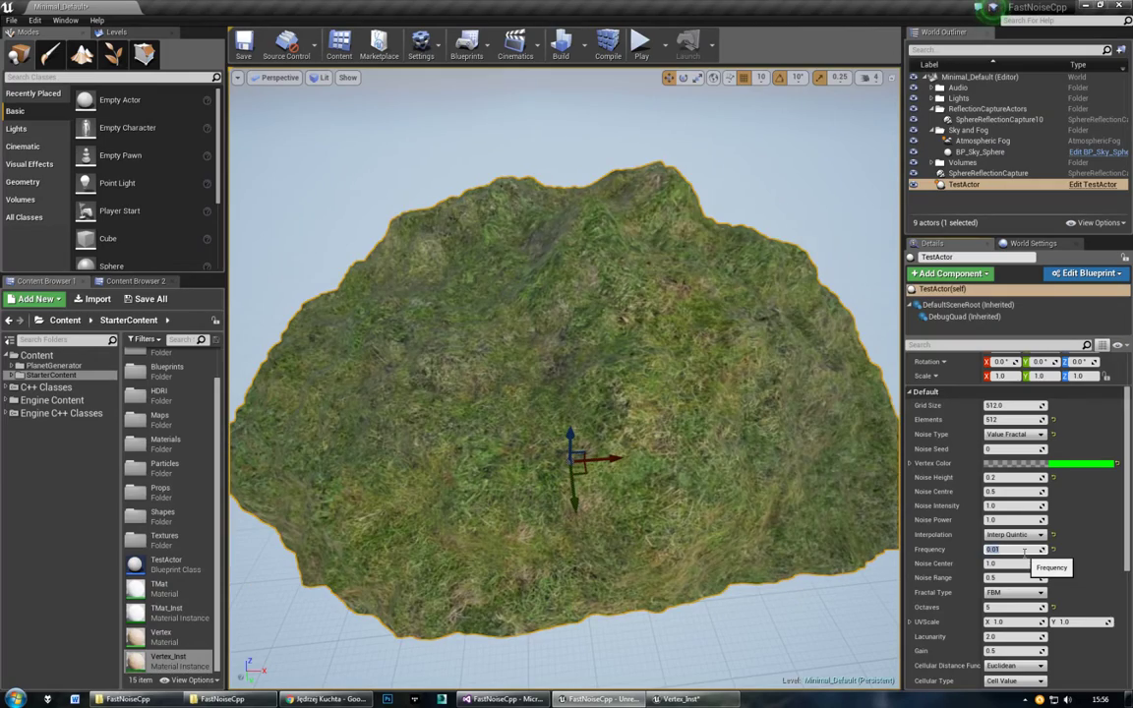
right_click_drag(590, 442, 551, 423)
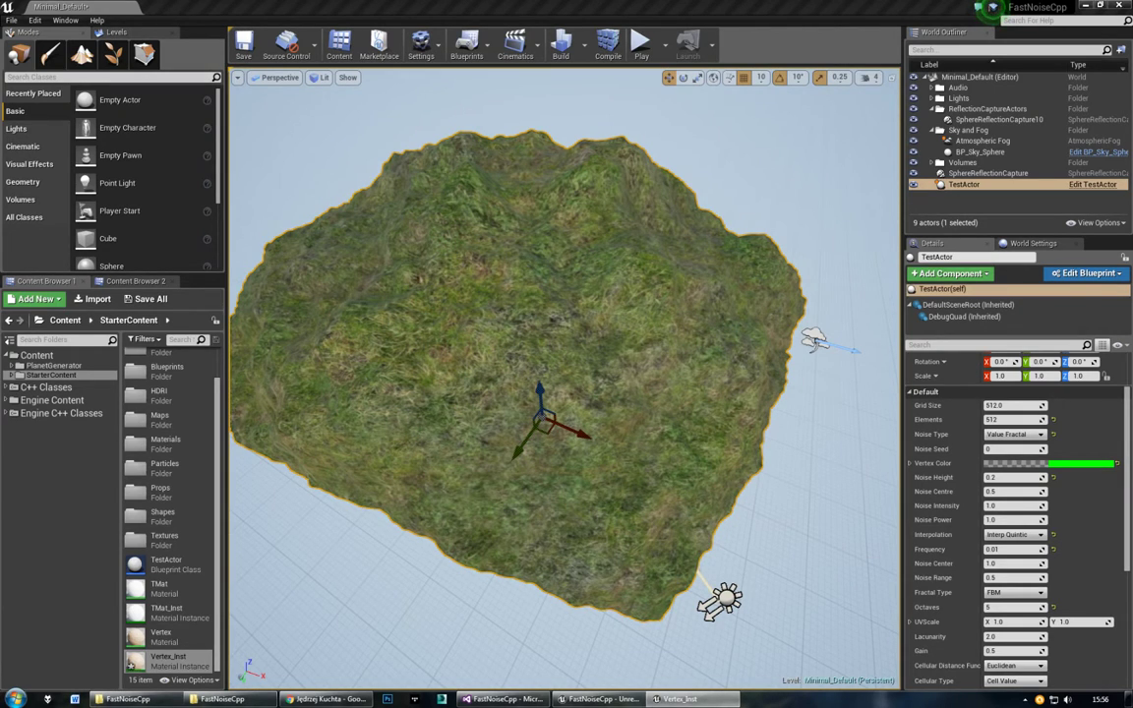
left_click(1092, 463)
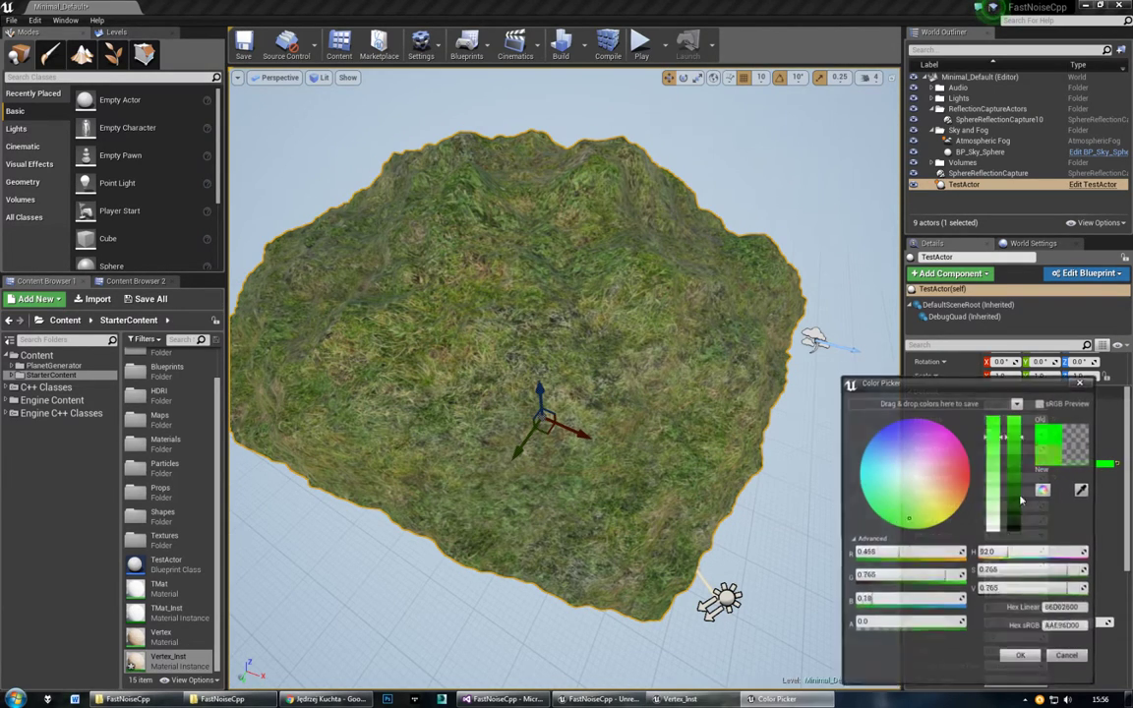
Step: Move the vertex colour from green through red to blue in the Color Picker and confirm
left_click_drag(878, 433, 986, 479)
scroll(566, 374, "up", 6)
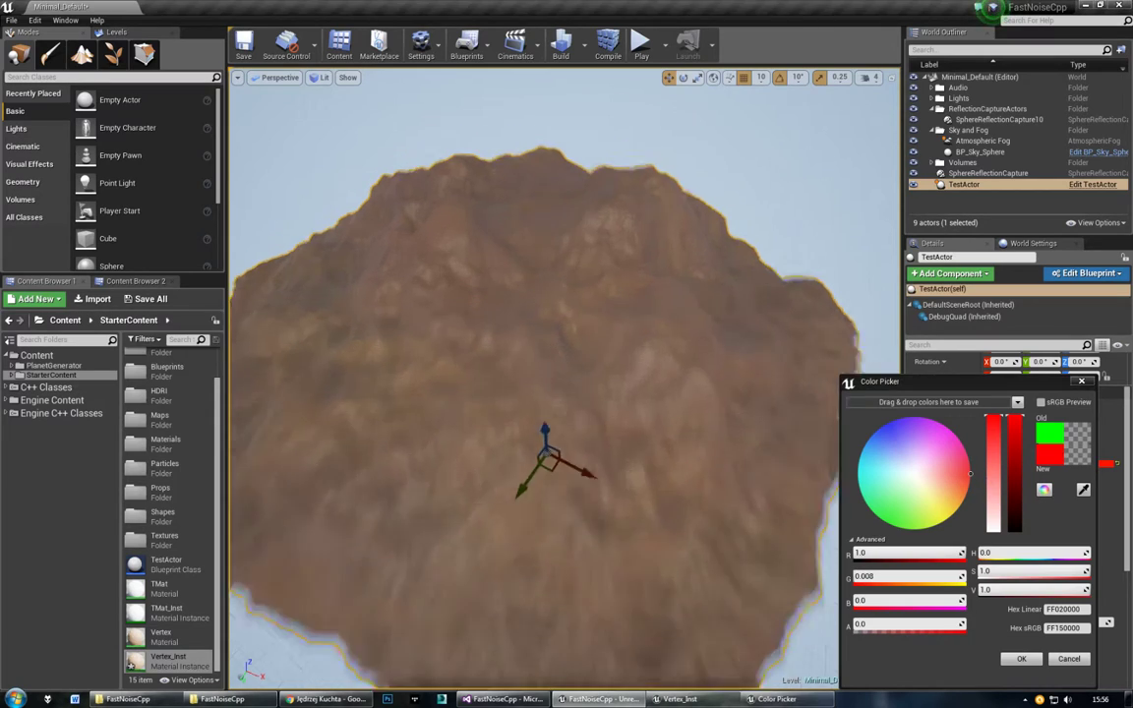
scroll(566, 378, "down", 3)
scroll(566, 379, "down", 3)
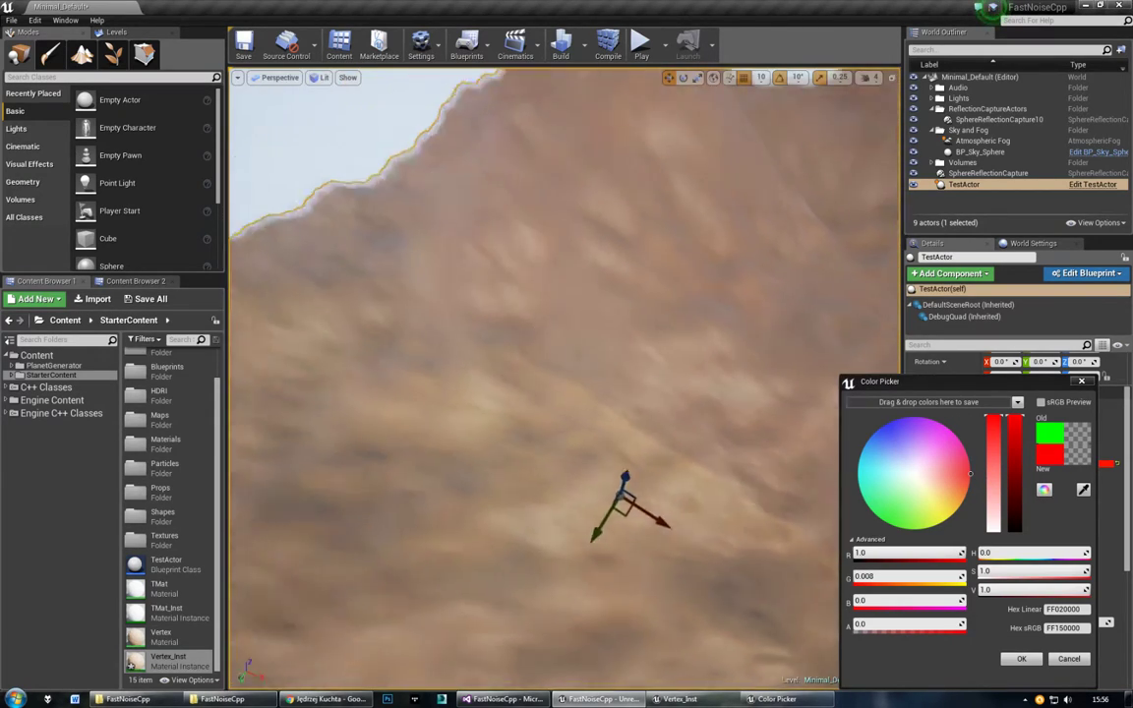
scroll(565, 379, "down", 3)
scroll(566, 378, "down", 3)
left_click_drag(942, 501, 918, 534)
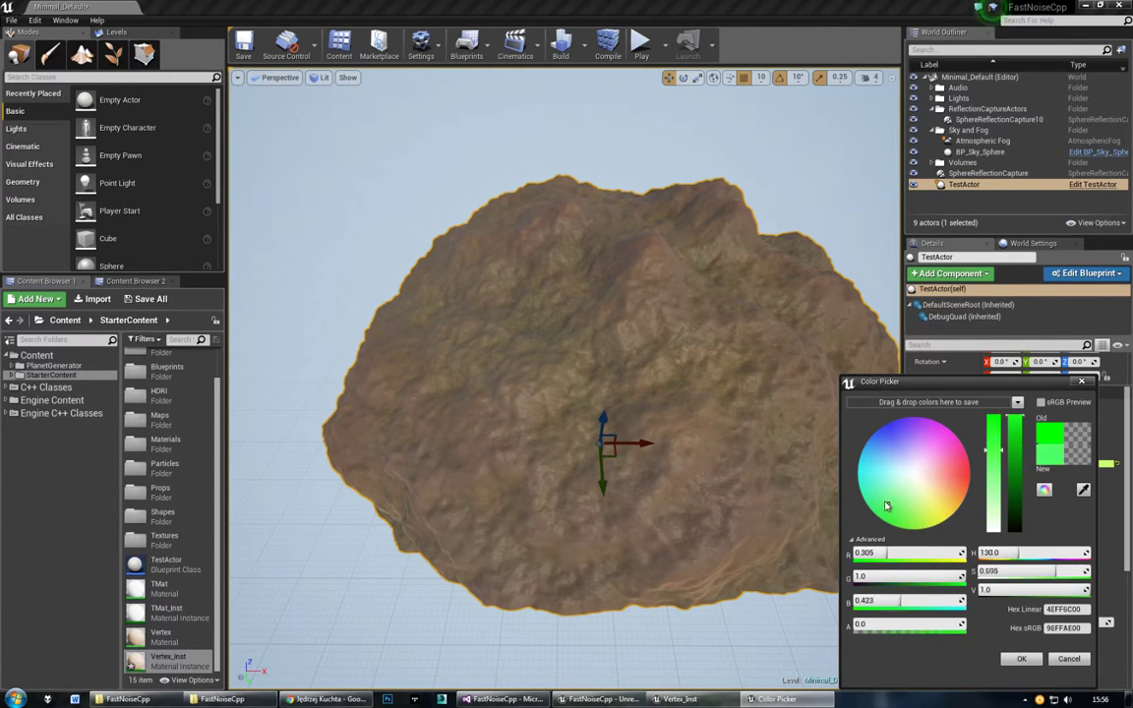
left_click_drag(917, 534, 886, 423)
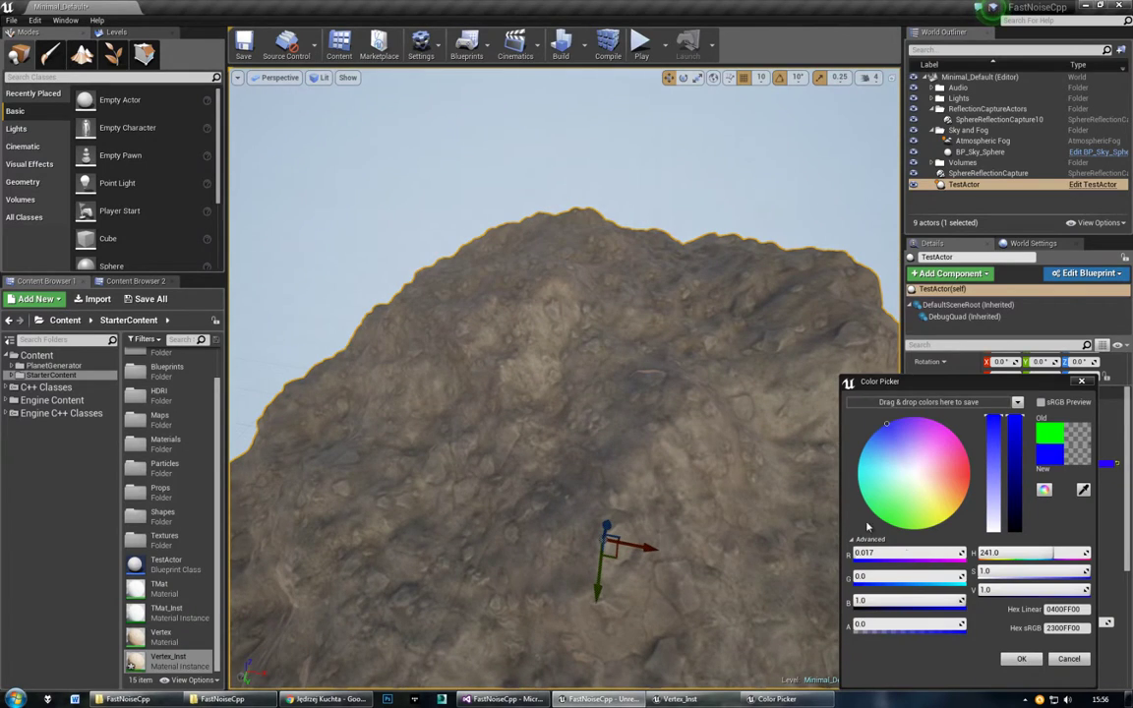
left_click(1013, 660)
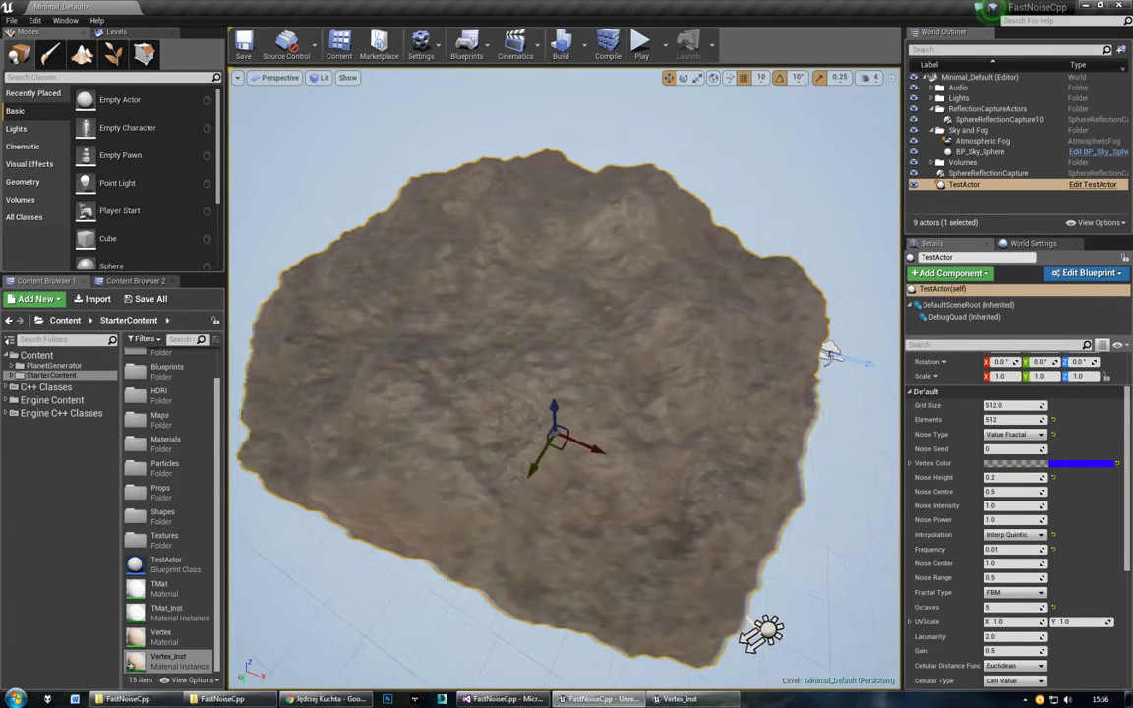
left_click(1013, 433)
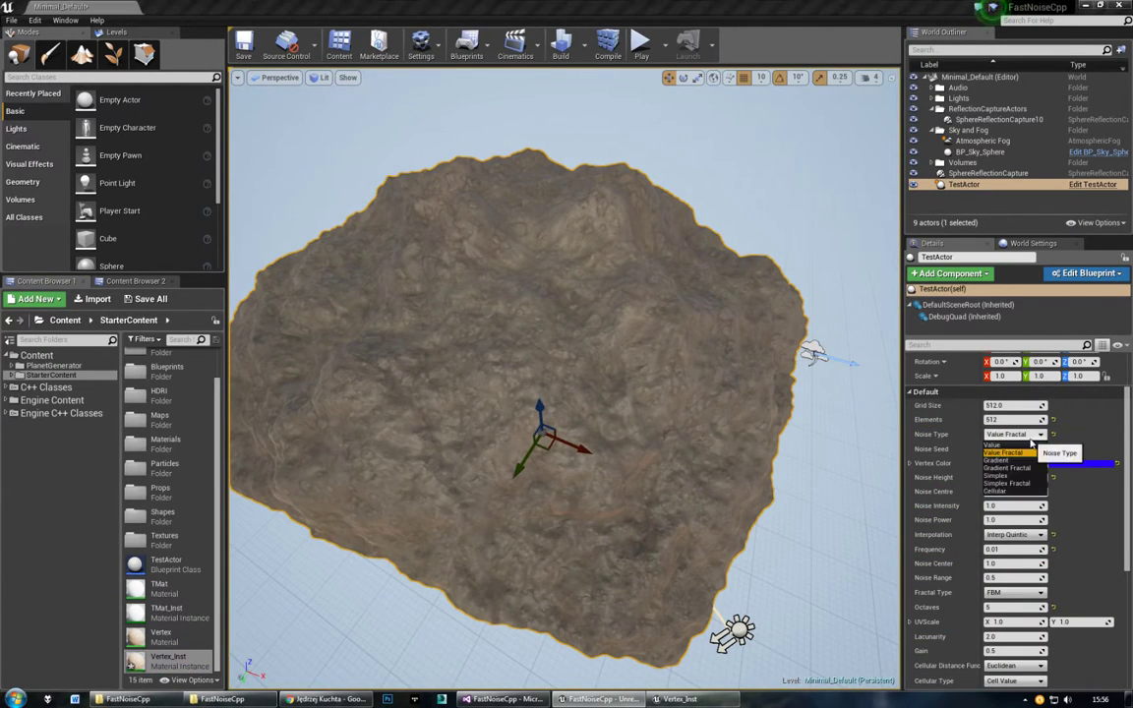
left_click(1029, 470)
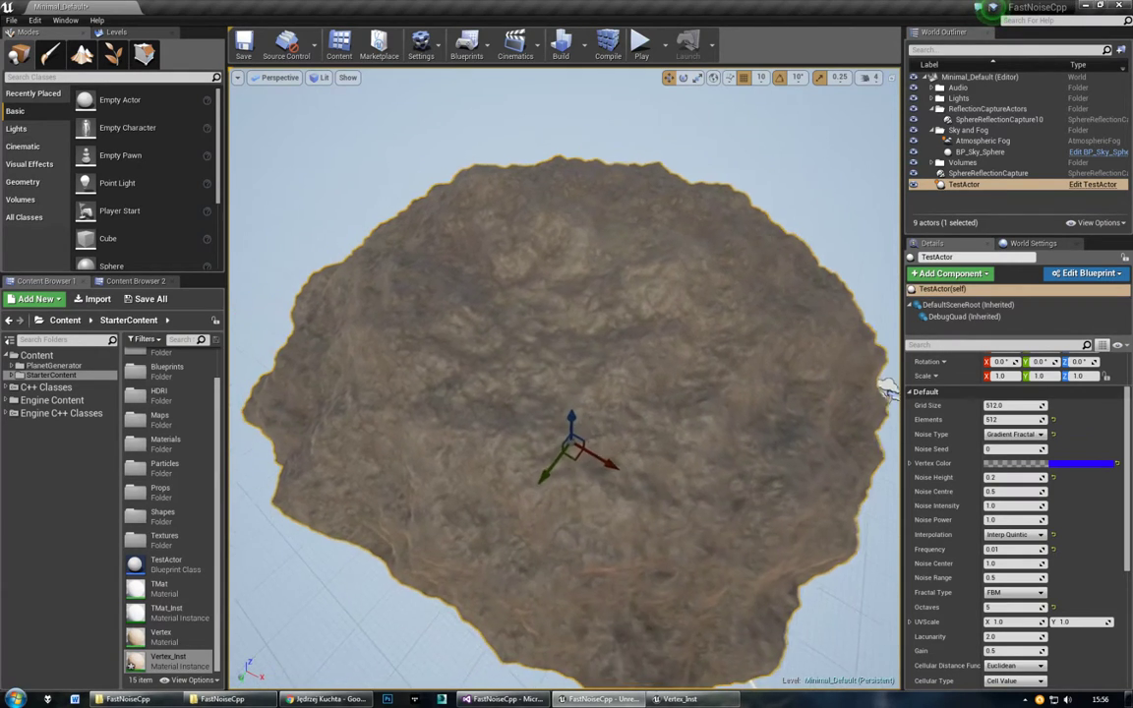
left_click(1008, 492)
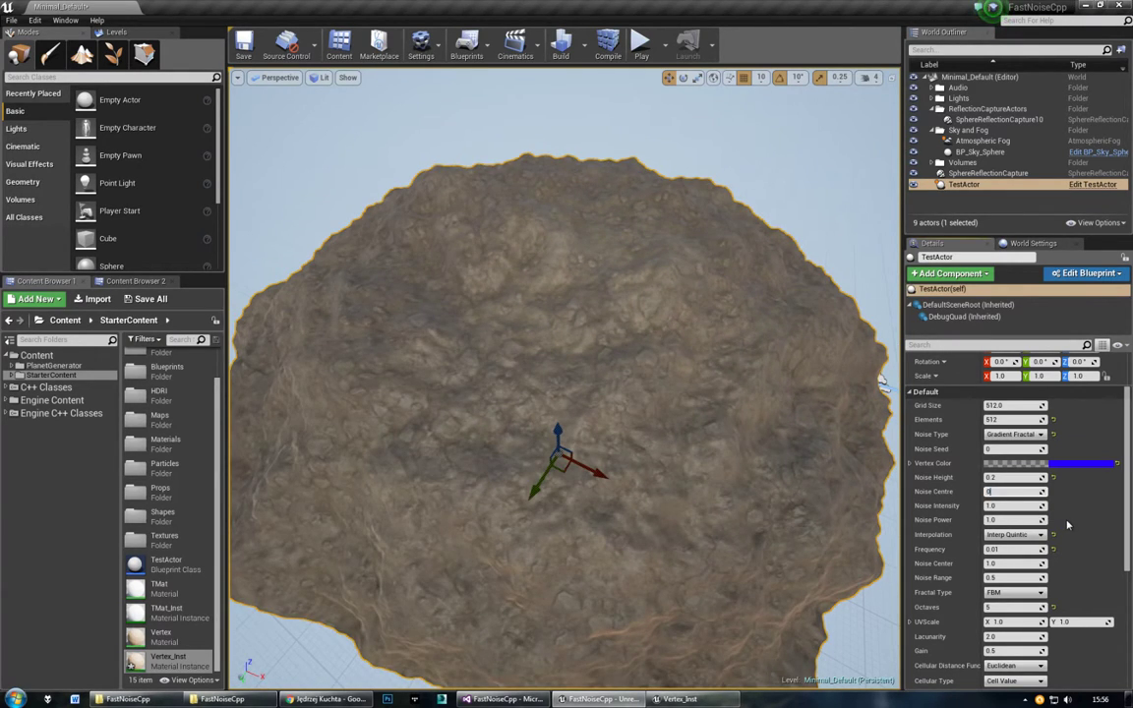
key("Return")
scroll(723, 402, "up", 5)
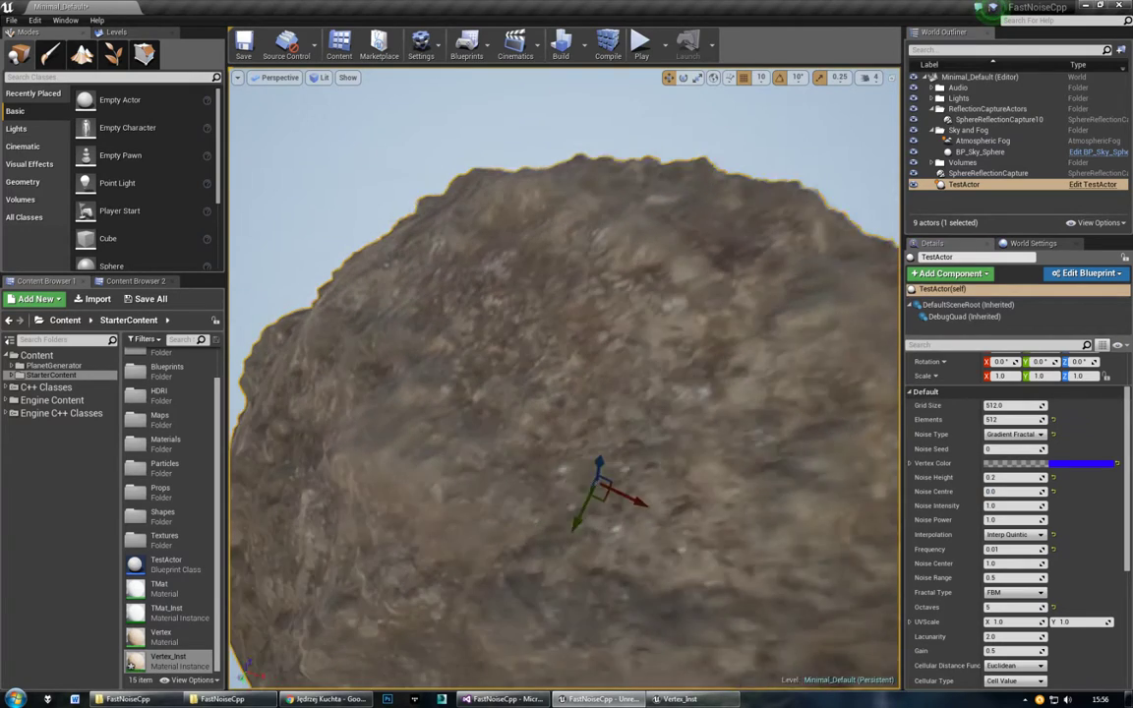
left_click_drag(1002, 505, 1013, 507)
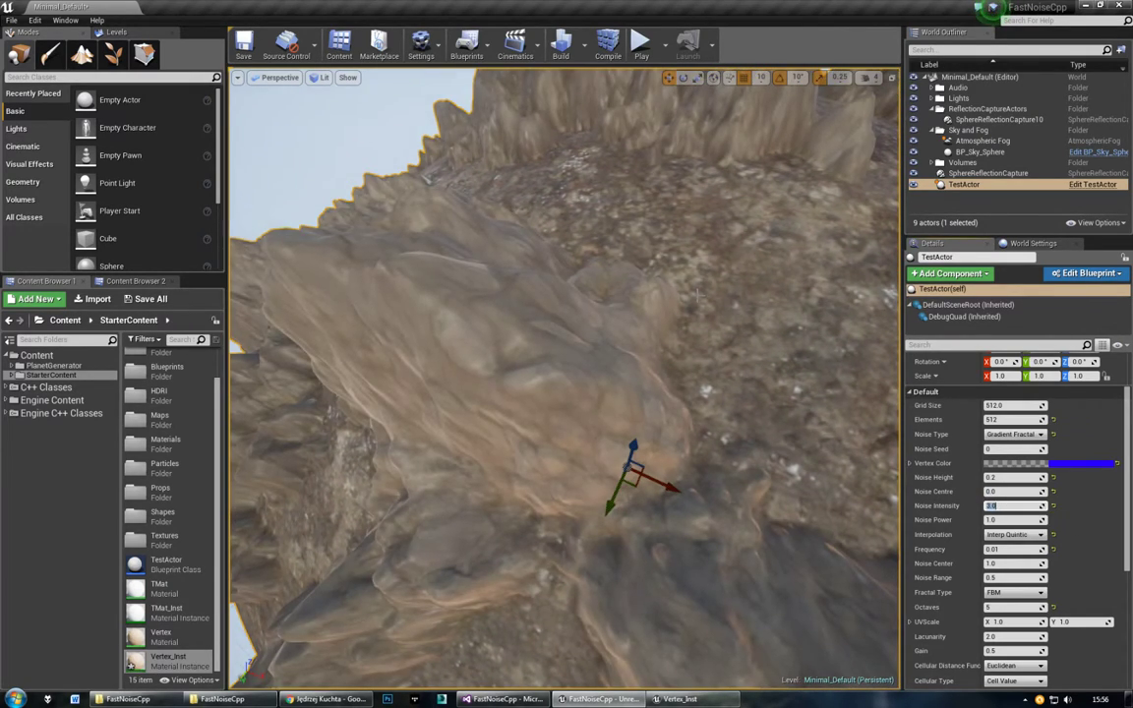
right_click_drag(566, 394, 565, 364)
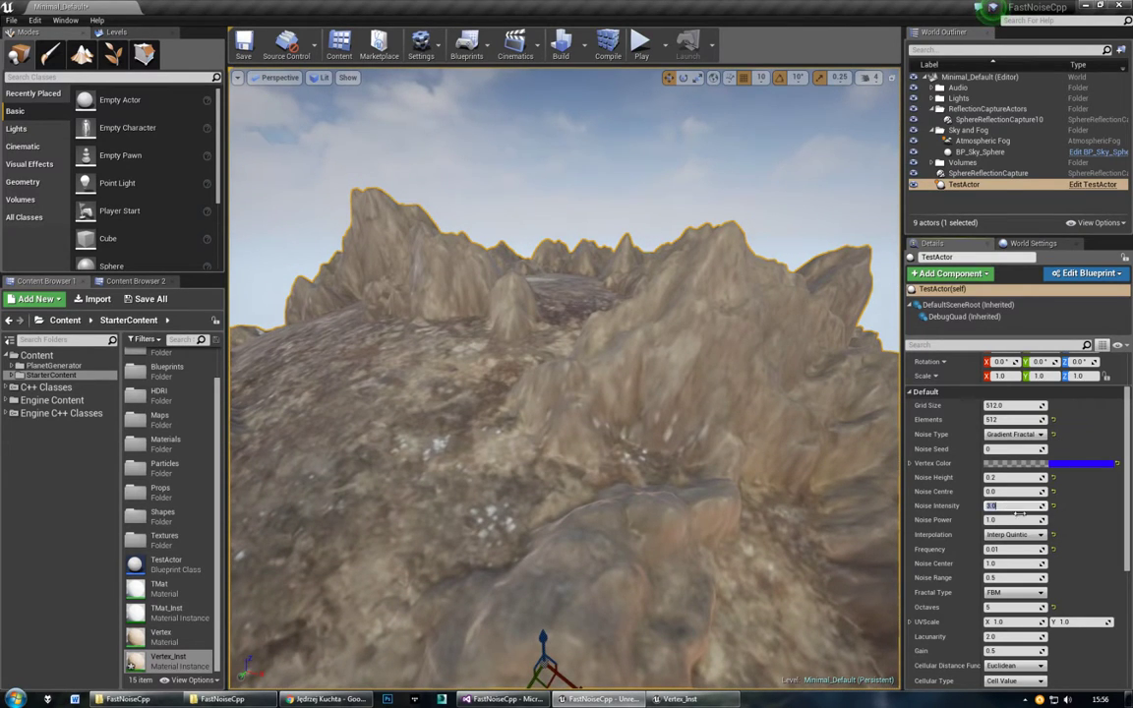
type("1")
key("Return")
type("3")
key("Return")
right_click_drag(565, 393, 348, 102)
left_click(320, 77)
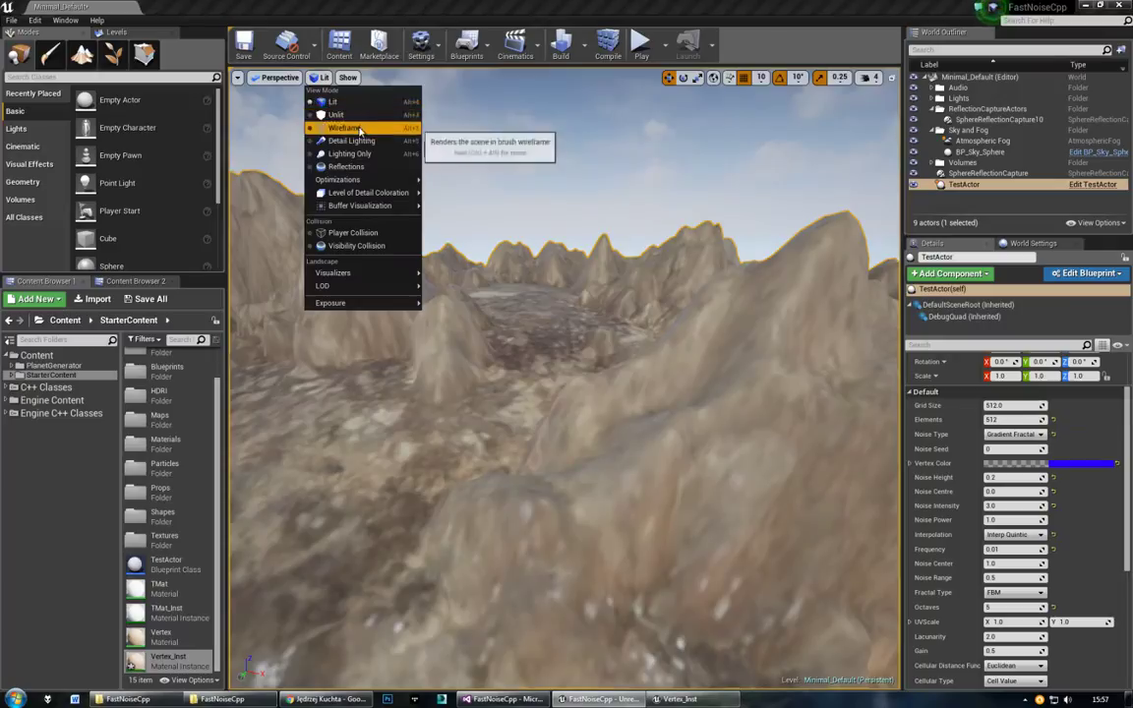
left_click(339, 124)
right_click_drag(339, 124, 340, 295)
right_click_drag(339, 98, 340, 295)
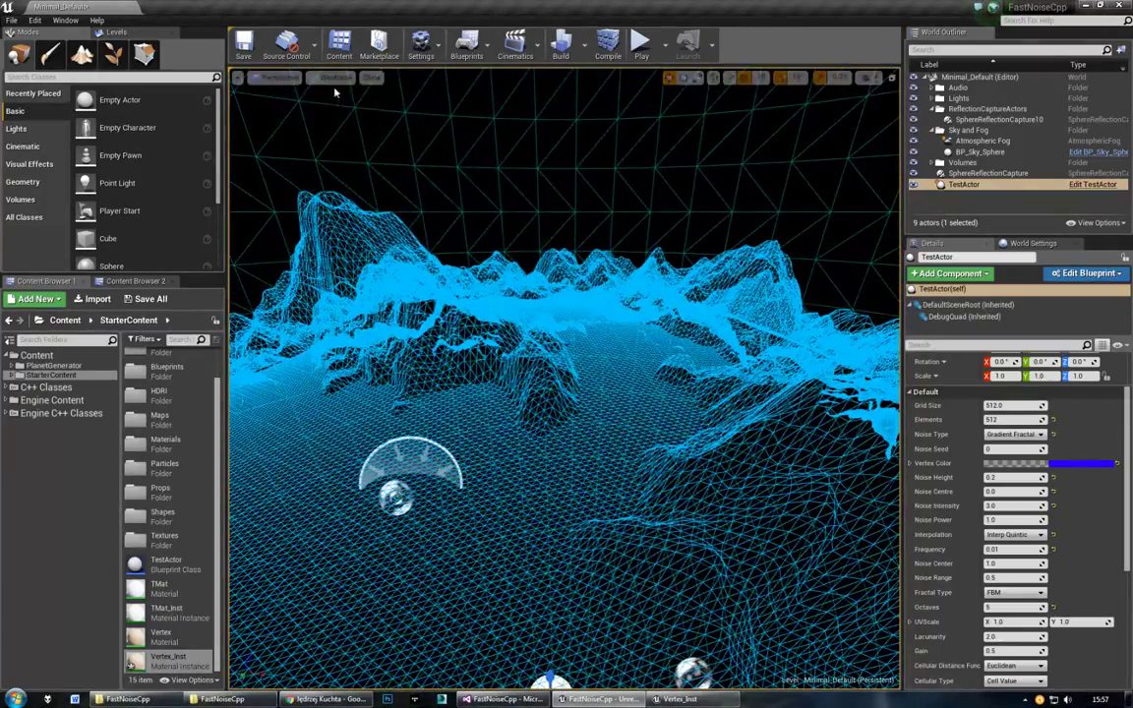
left_click(335, 99)
left_click(335, 77)
left_click(334, 101)
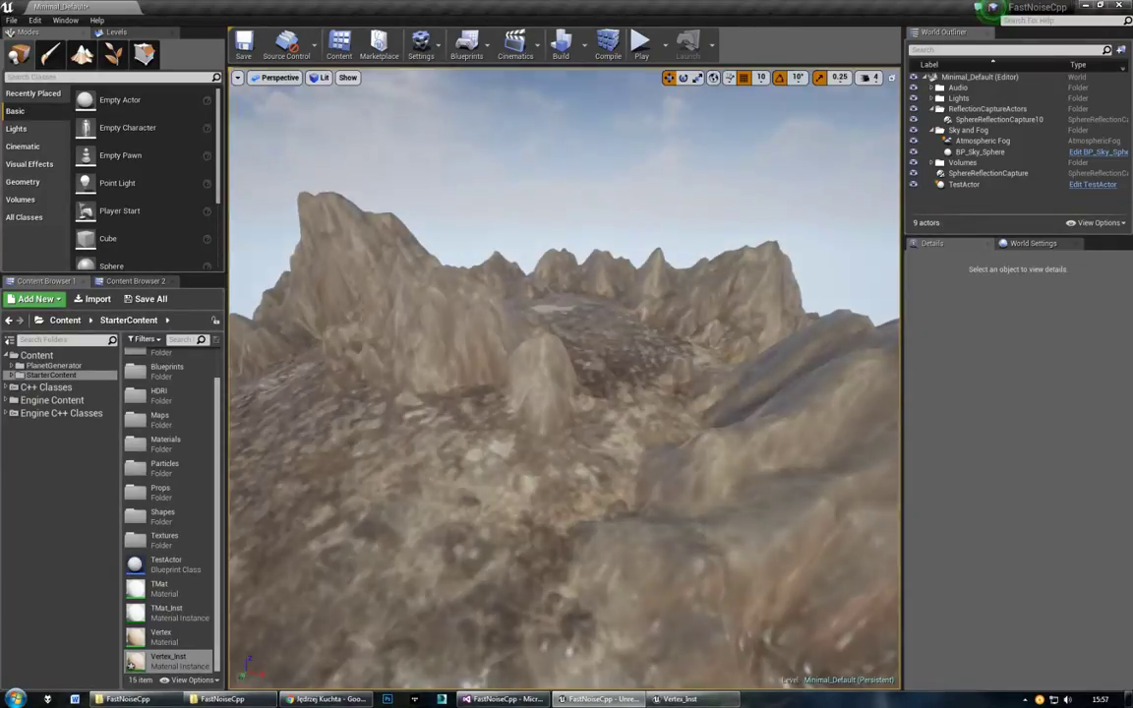
left_click(964, 184)
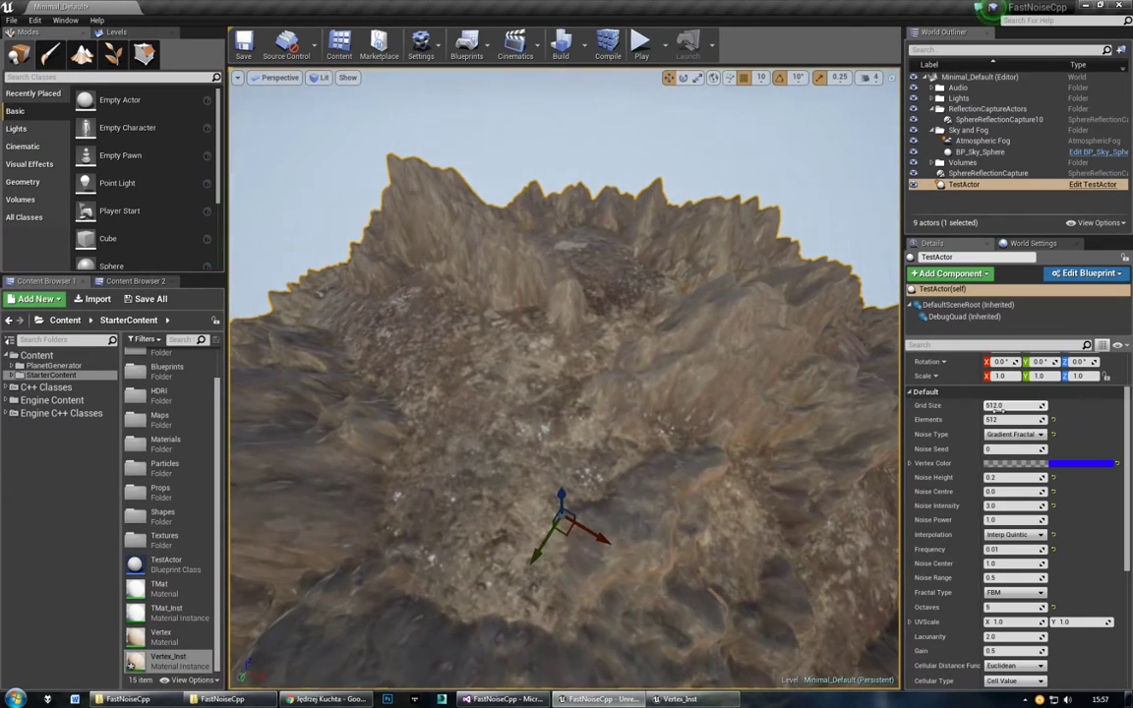
left_click(1013, 434)
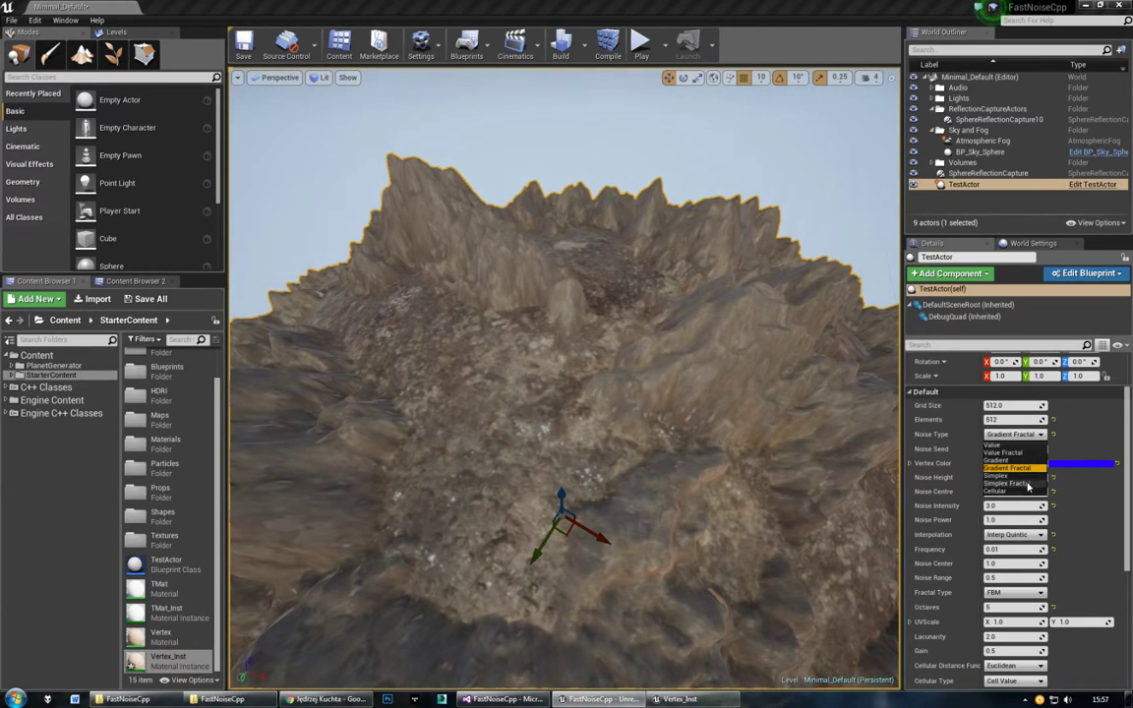
Step: Switch the noise type to Simplex Fractal and lower Noise Height to 0.1
left_click(1008, 439)
left_click_drag(648, 342, 690, 358)
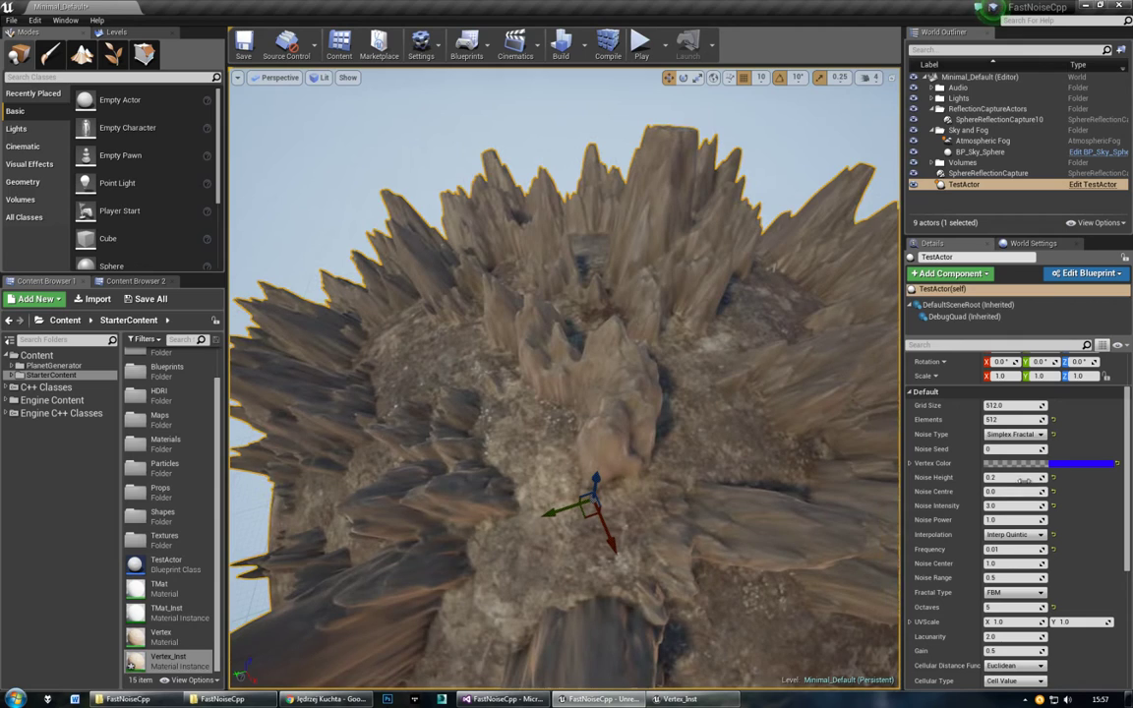
left_click(1025, 479)
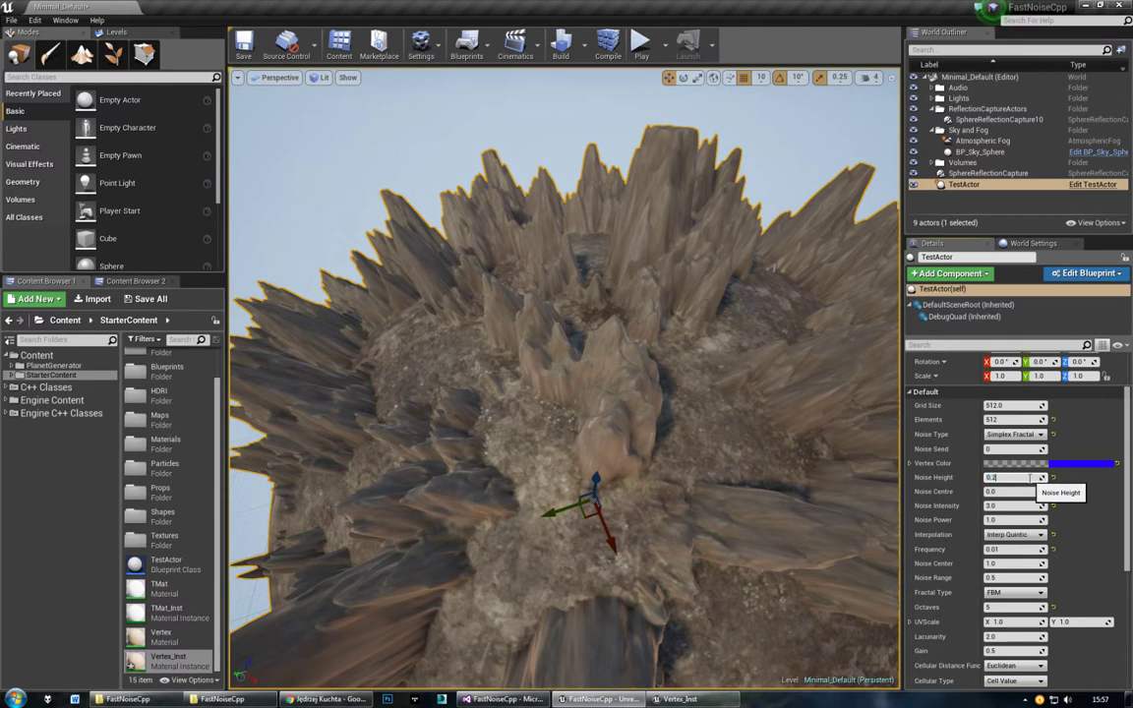
type("0.1")
key("Return")
left_click_drag(773, 498, 772, 433)
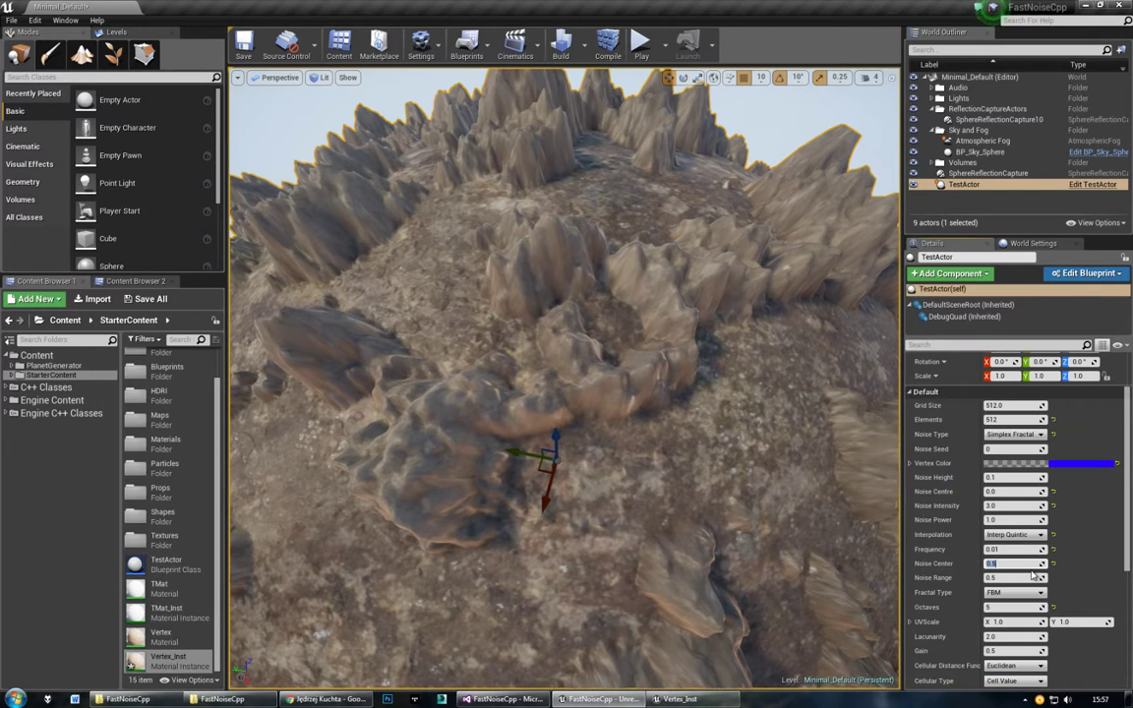
Step: Set Noise Centre to 0.5 and Noise Center to 1.0
left_click(1015, 491)
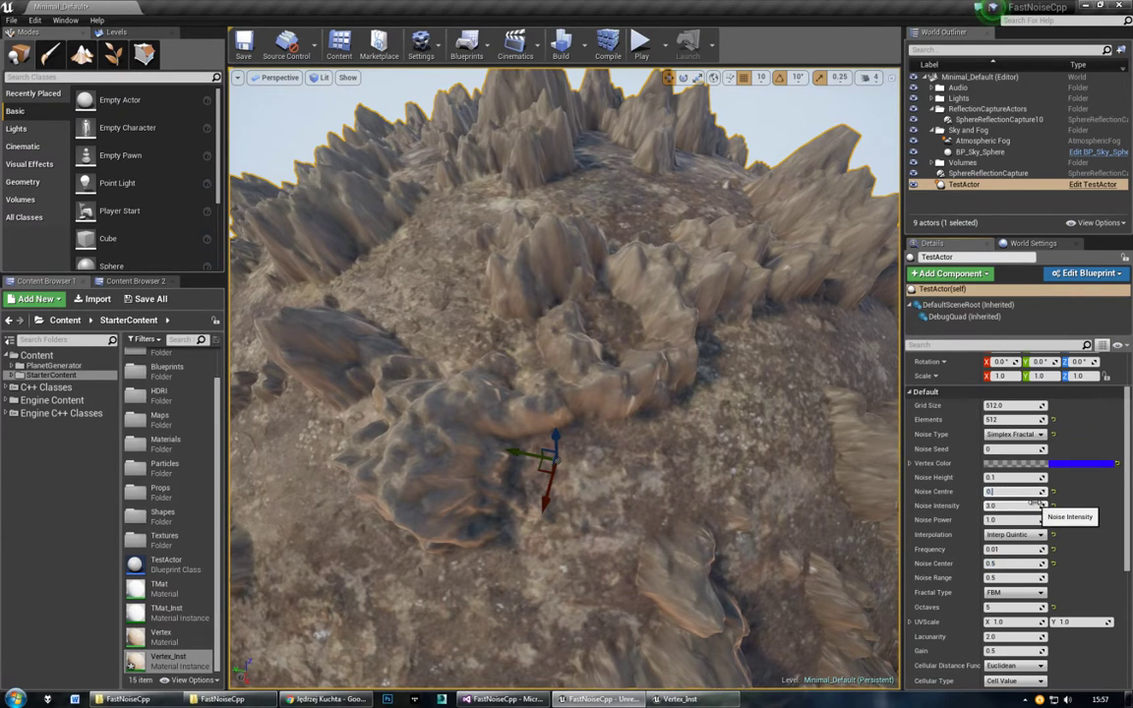
type(".5")
key("Return")
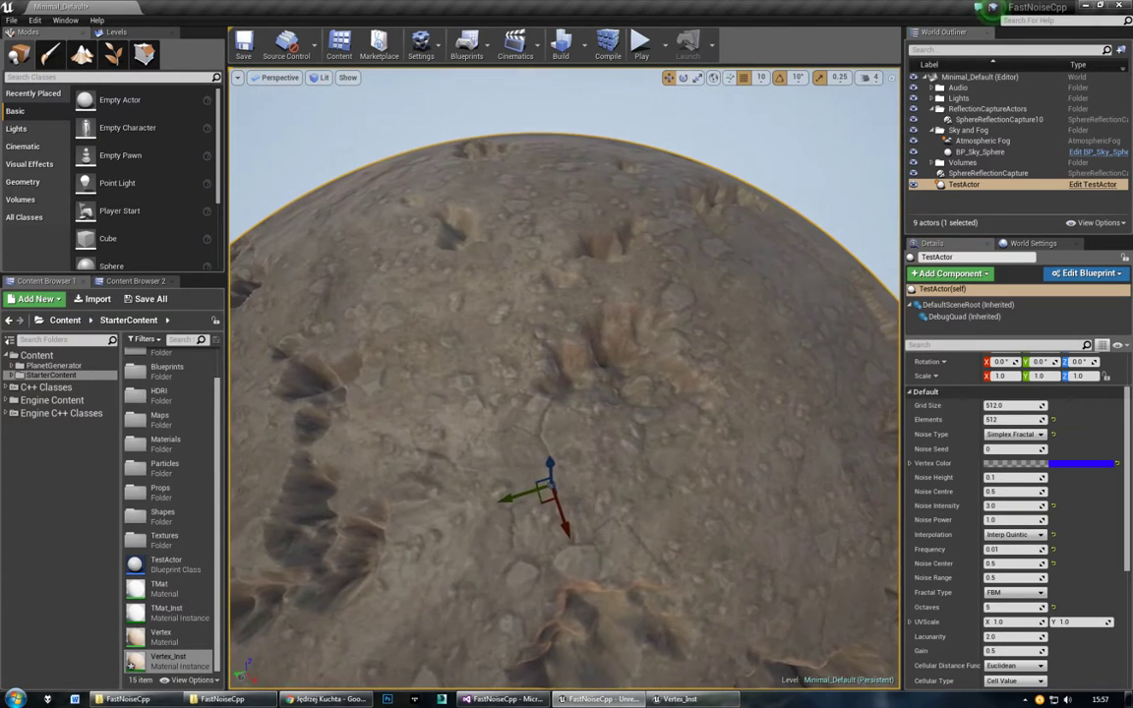
left_click(1002, 563)
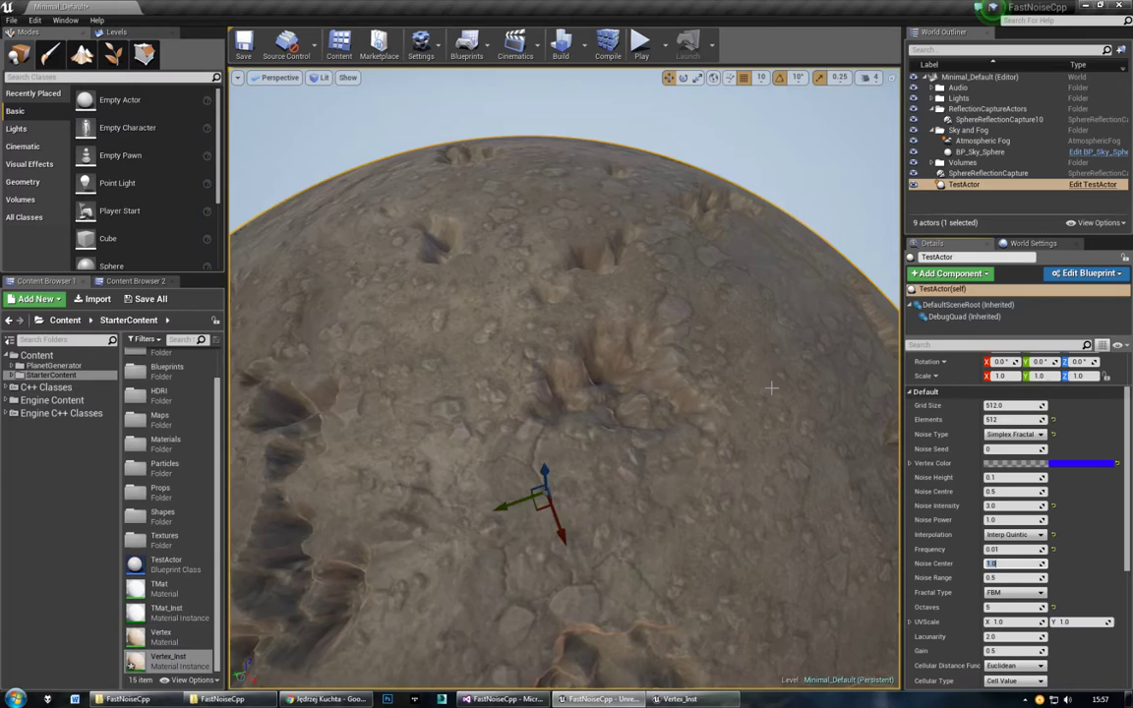
key("Return")
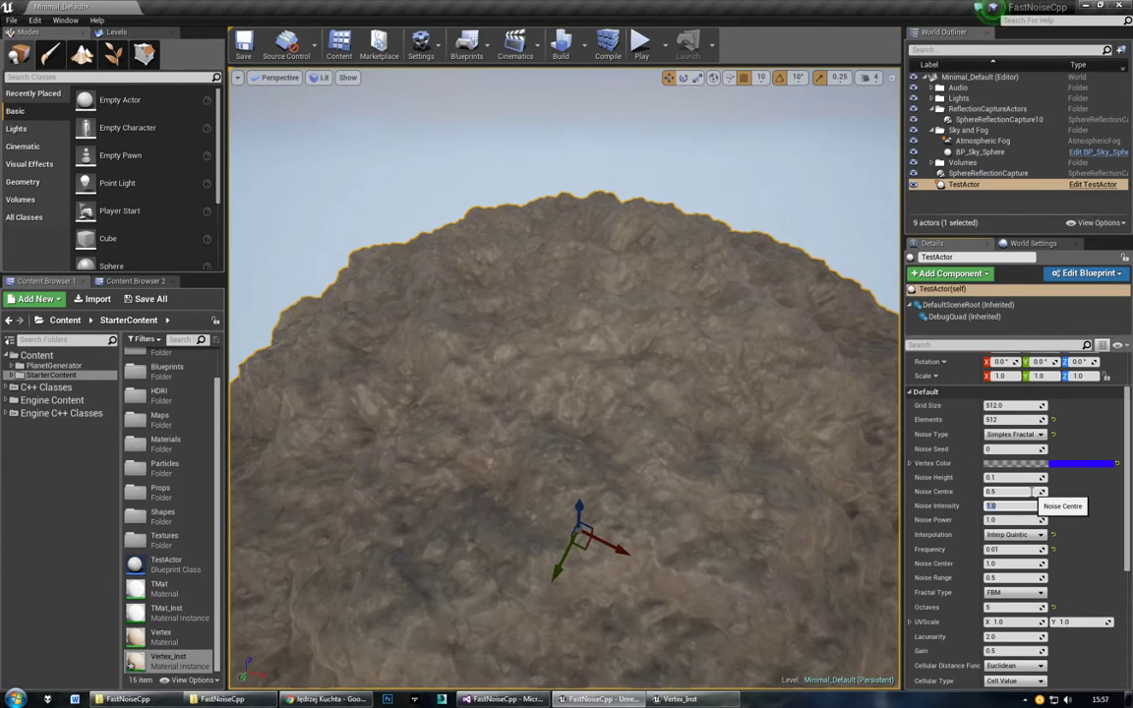
Step: Try several Noise Intensity values, settling on 2.0
type("2")
key("Return")
key("Return")
key("Return")
key("Return")
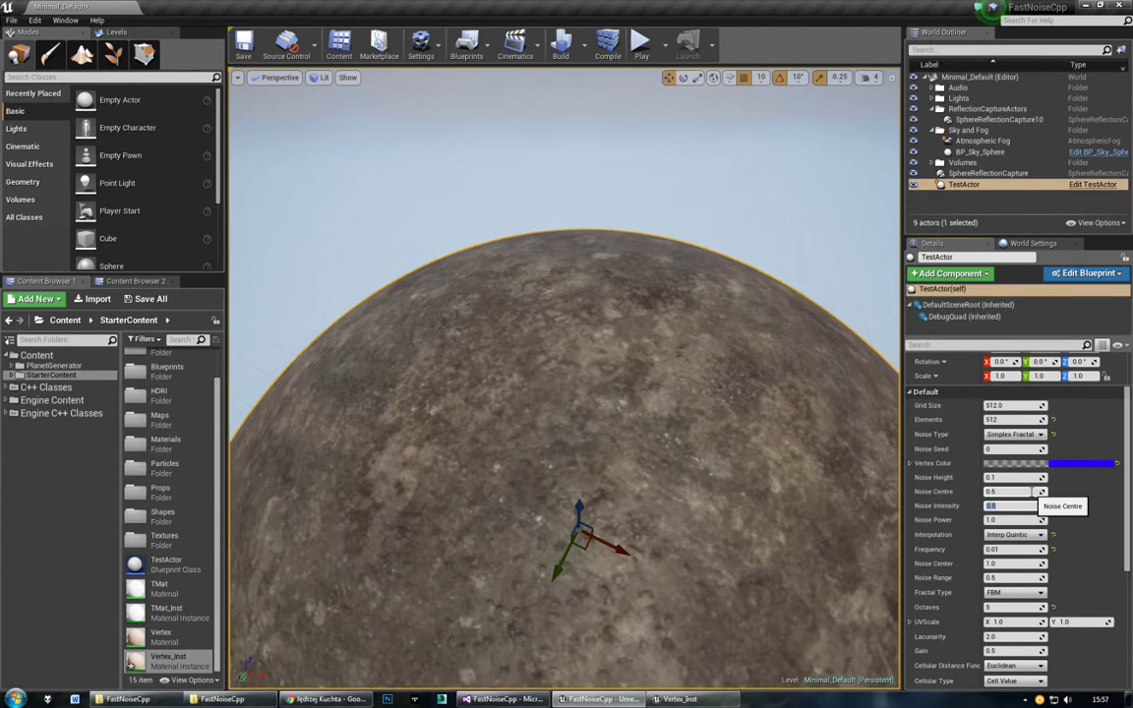
type("1")
key("Return")
type("2")
key("Return")
key("Return")
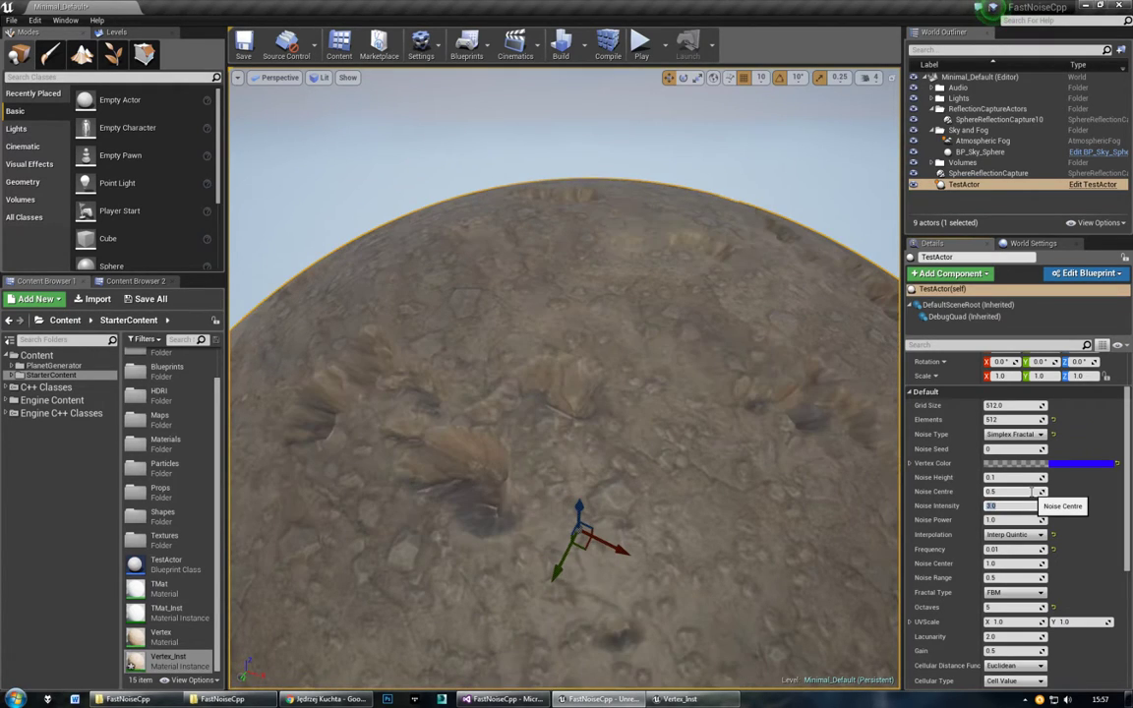
type("2")
key("Return")
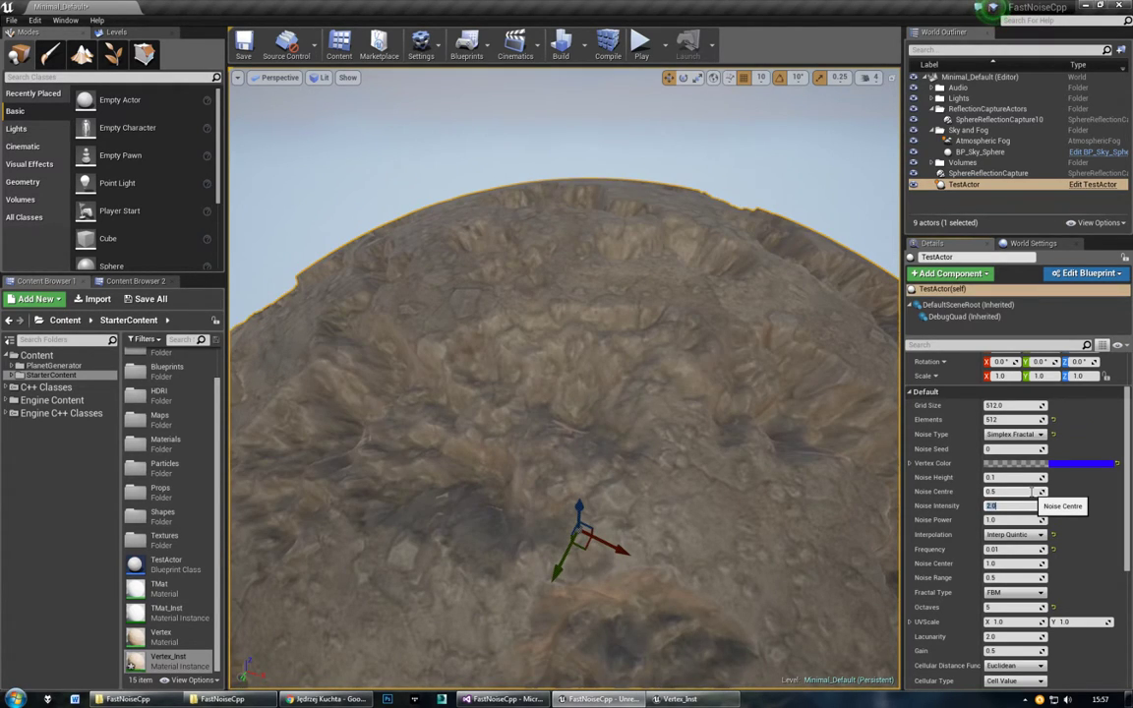
left_click(1013, 434)
Step: Switch the terrain to Cellular noise with the Distance cellular type
left_click(915, 445)
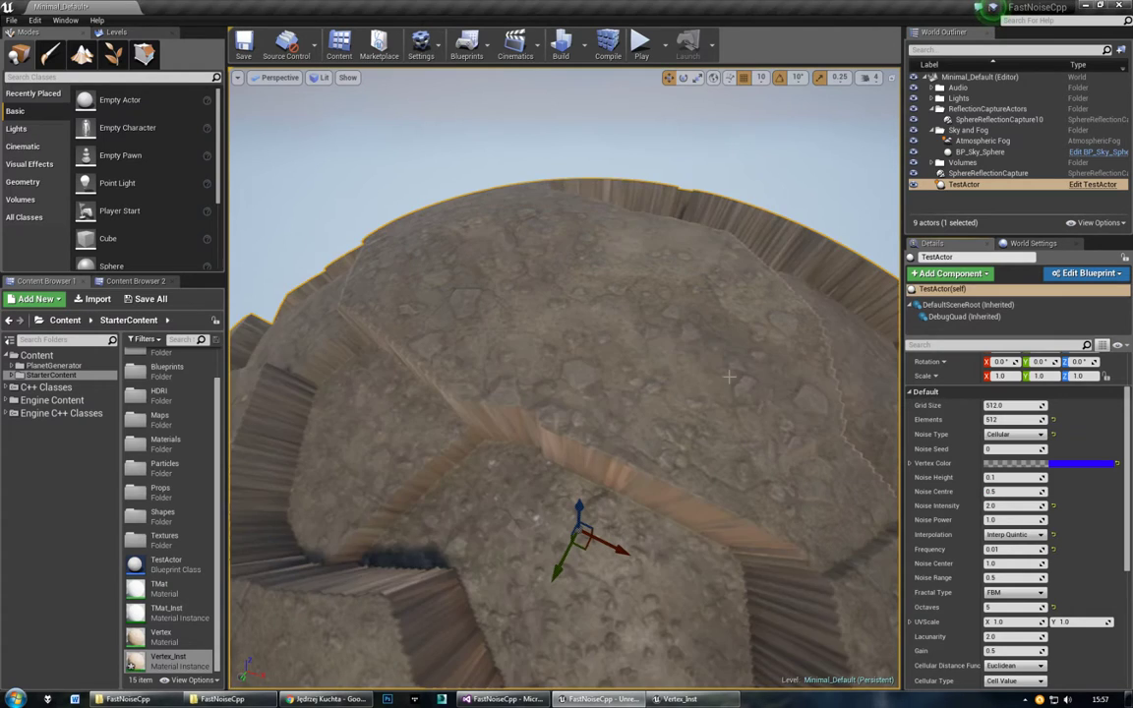
left_click_drag(729, 377, 689, 393, "alt")
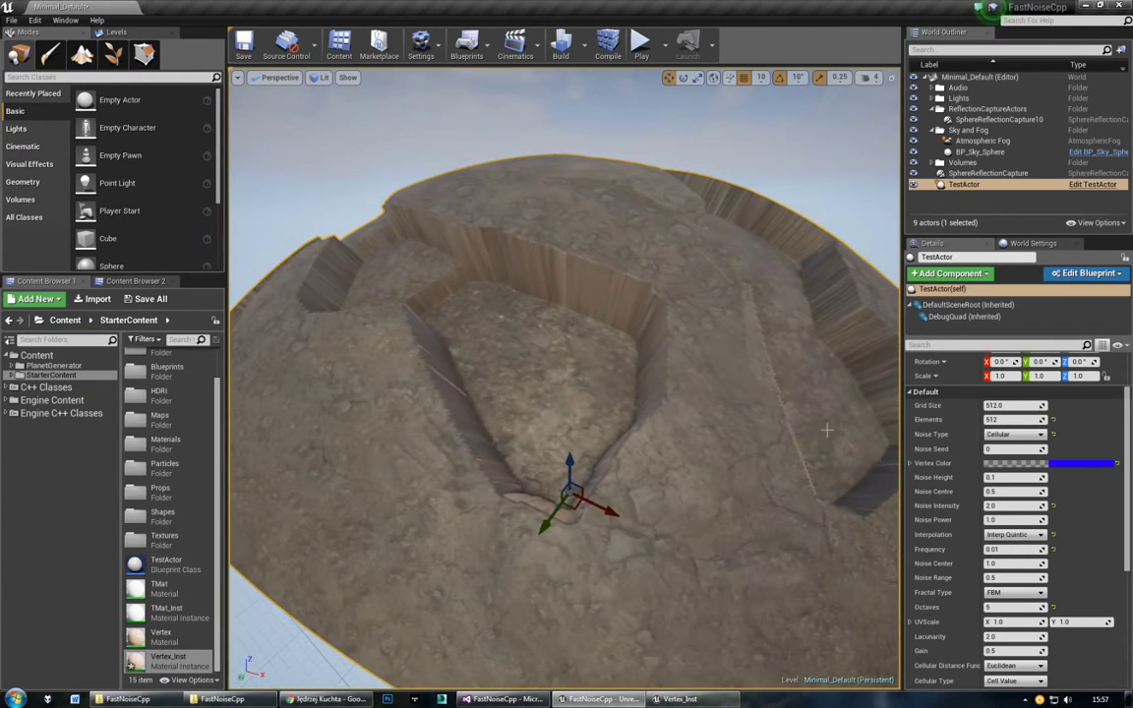
scroll(1013, 511, "down", 2)
left_click(1013, 625)
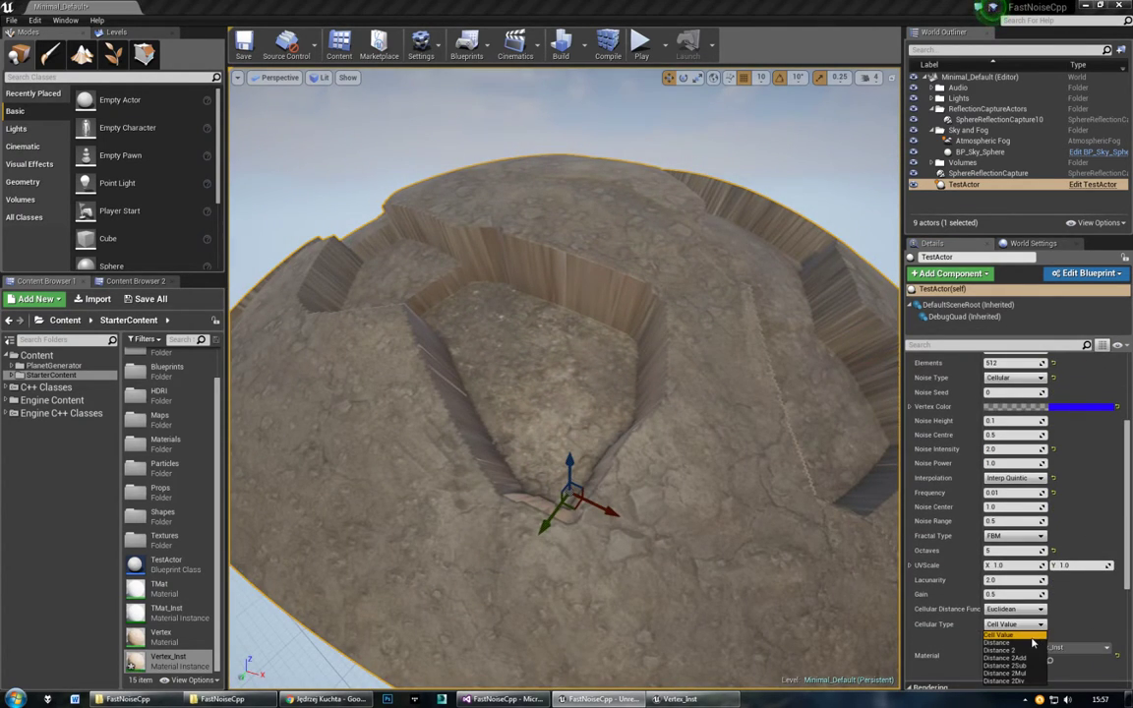
left_click(1033, 643)
Step: Test Noise Intensity values 10, 2 and 5, leaving it at 2.0
left_click(1040, 448)
type("10")
key("Return")
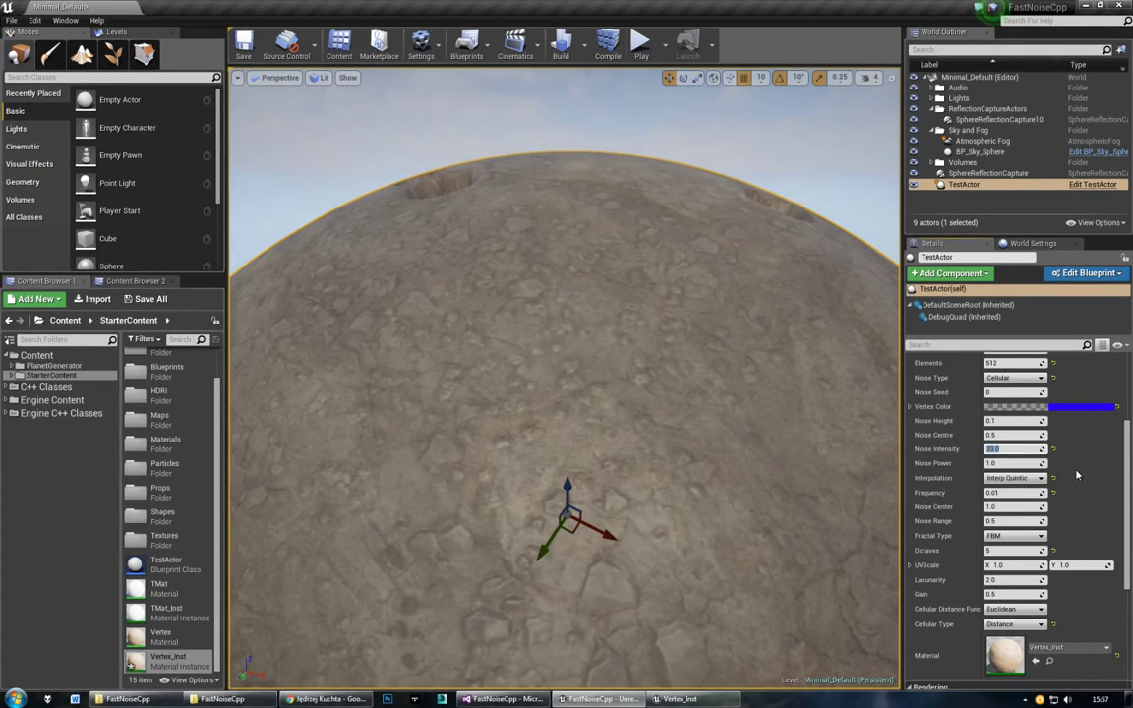
type("2")
key("Return")
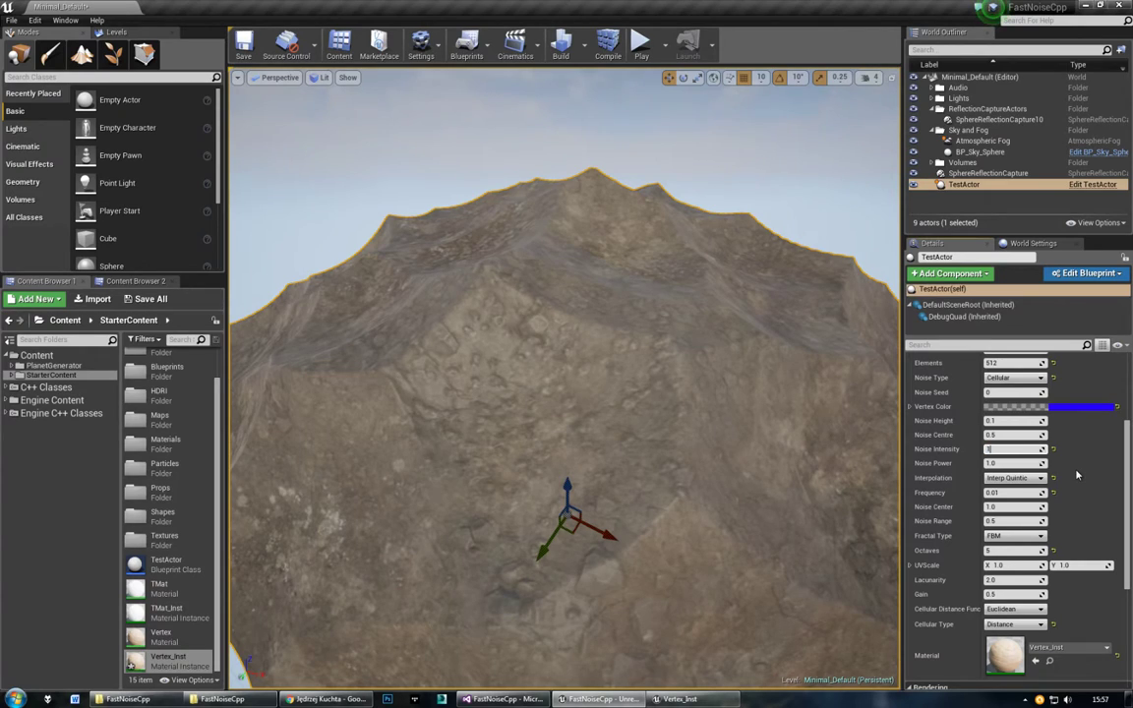
type("5")
key("Return")
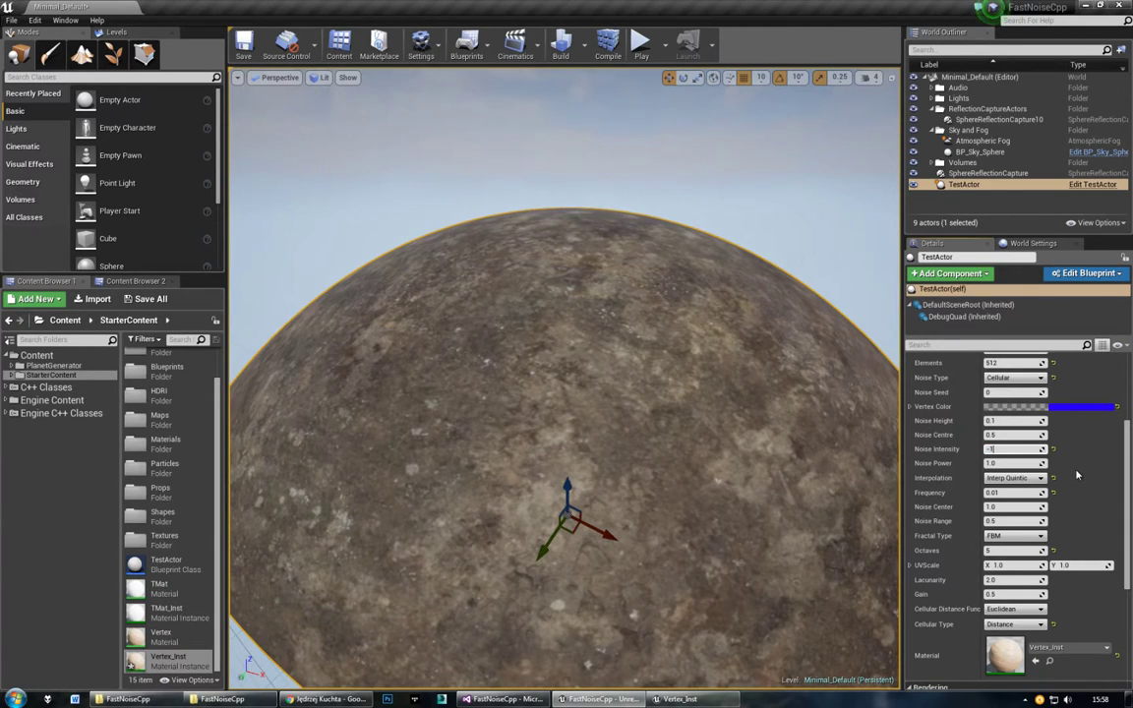
type("3")
key("Return")
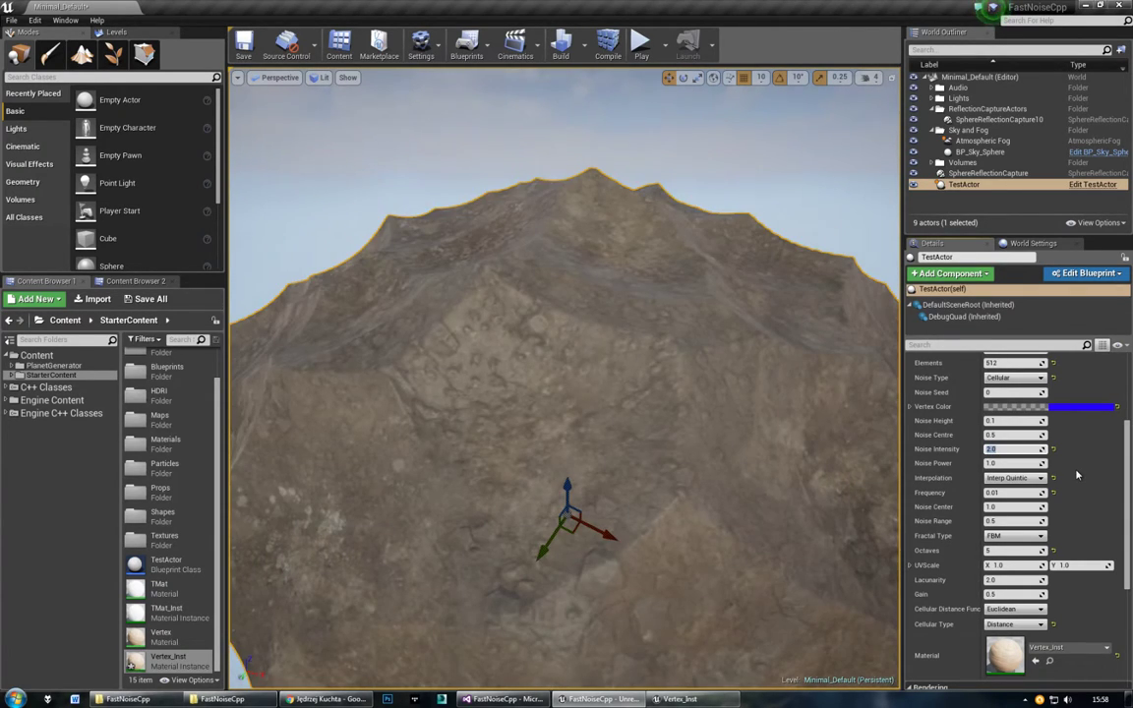
Step: Set Noise Height to -0.1
key("shift+Tab")
key("shift+Tab")
type("-0.1")
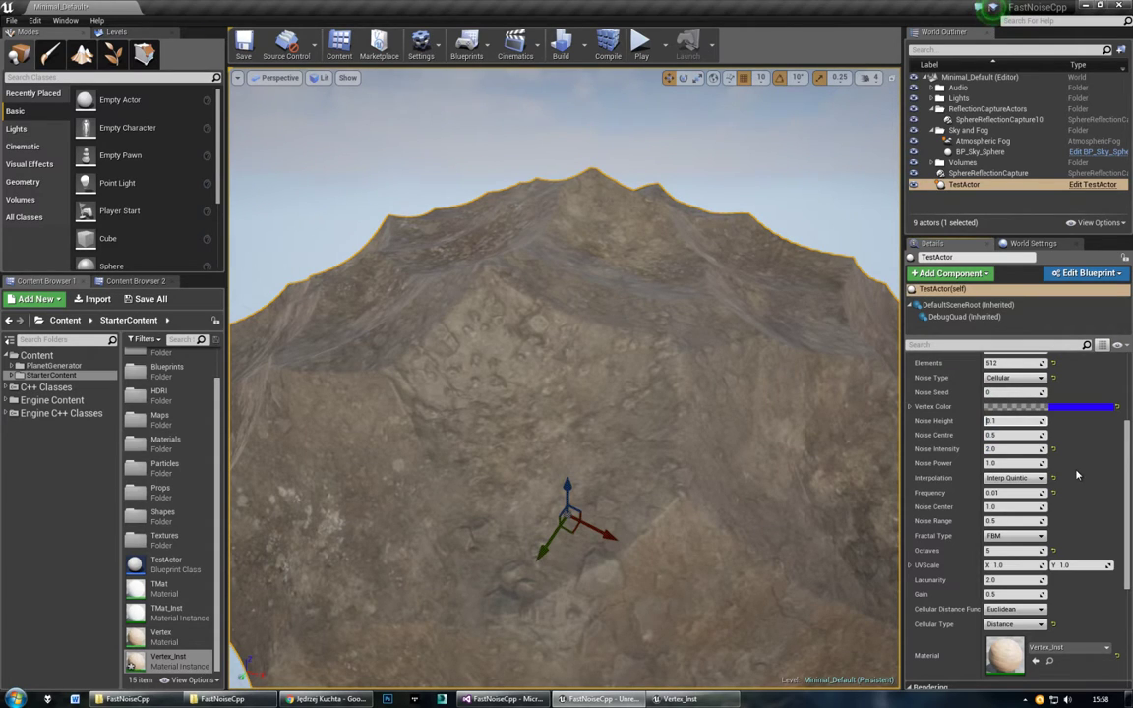
key("Return")
Step: Orbit around the lumpy sphere, then drag Noise Height from -0.1 up to 0.1
right_click_drag(774, 245, 774, 246)
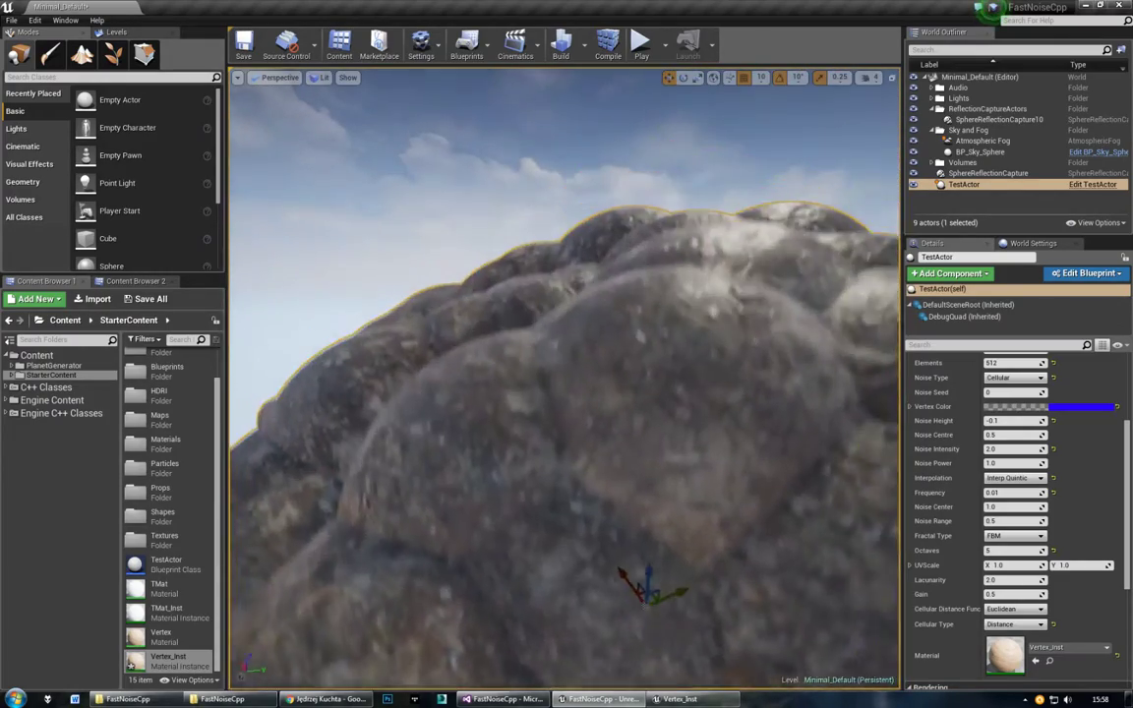
right_click_drag(774, 246, 774, 246)
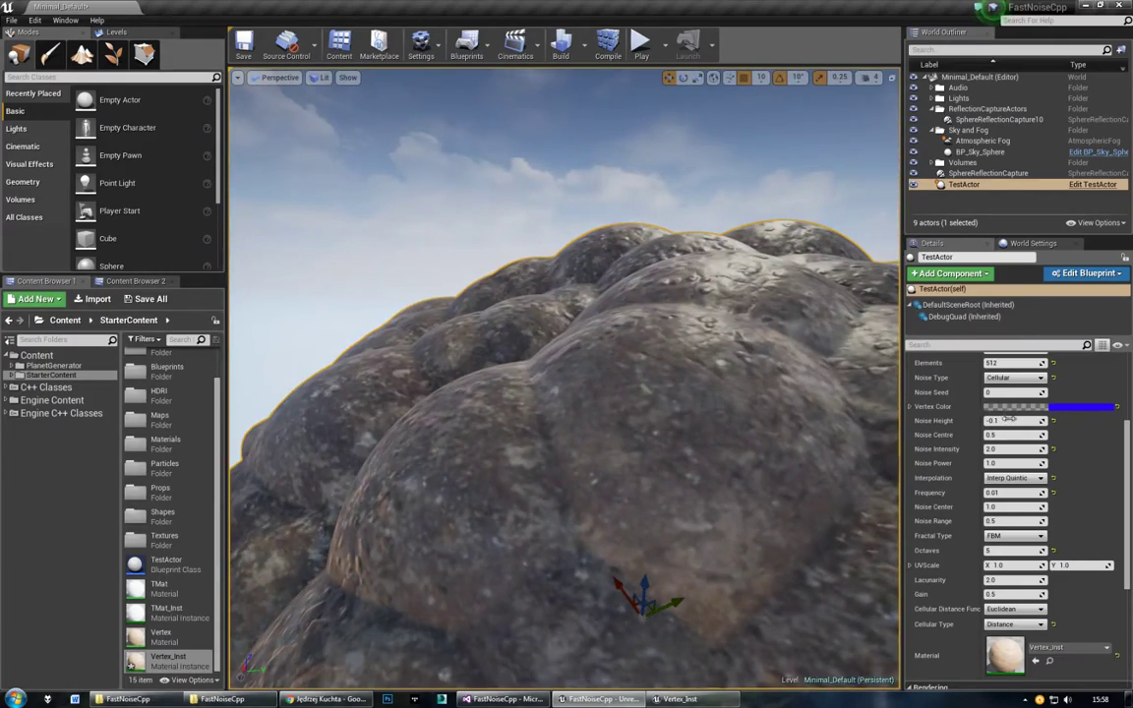
left_click_drag(1010, 418, 1028, 418)
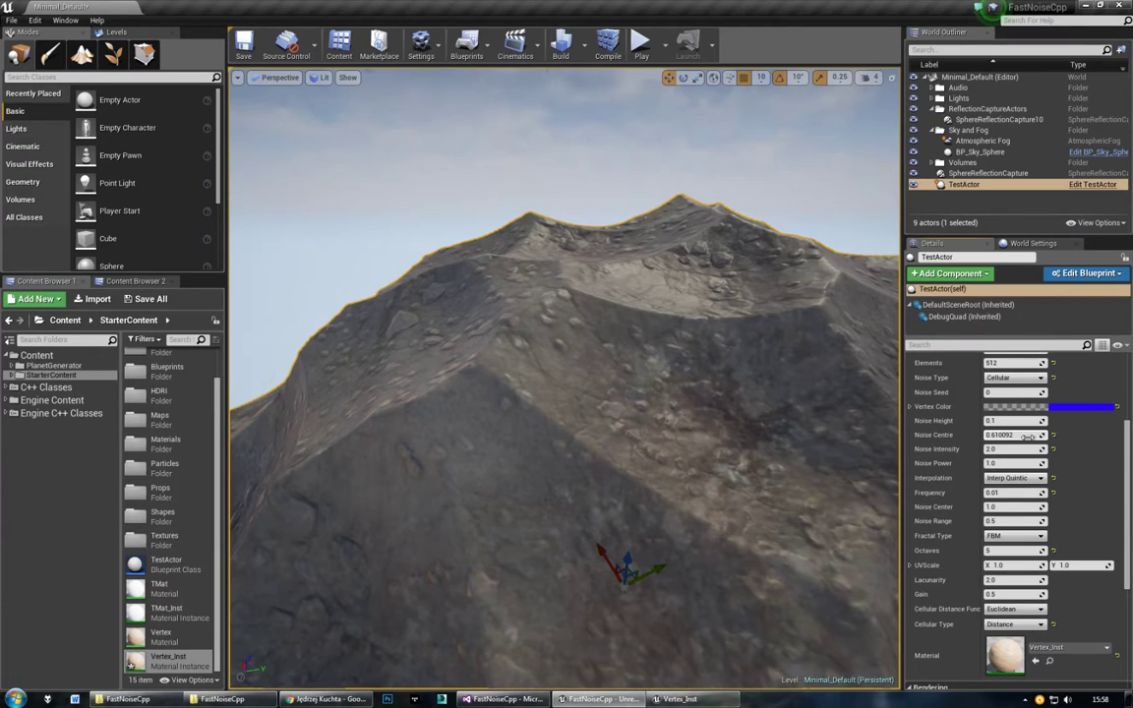
Step: Experiment with Noise Centre values of 1.0 and 0.5, settling on 0.9
left_click_drag(1028, 434, 1037, 435)
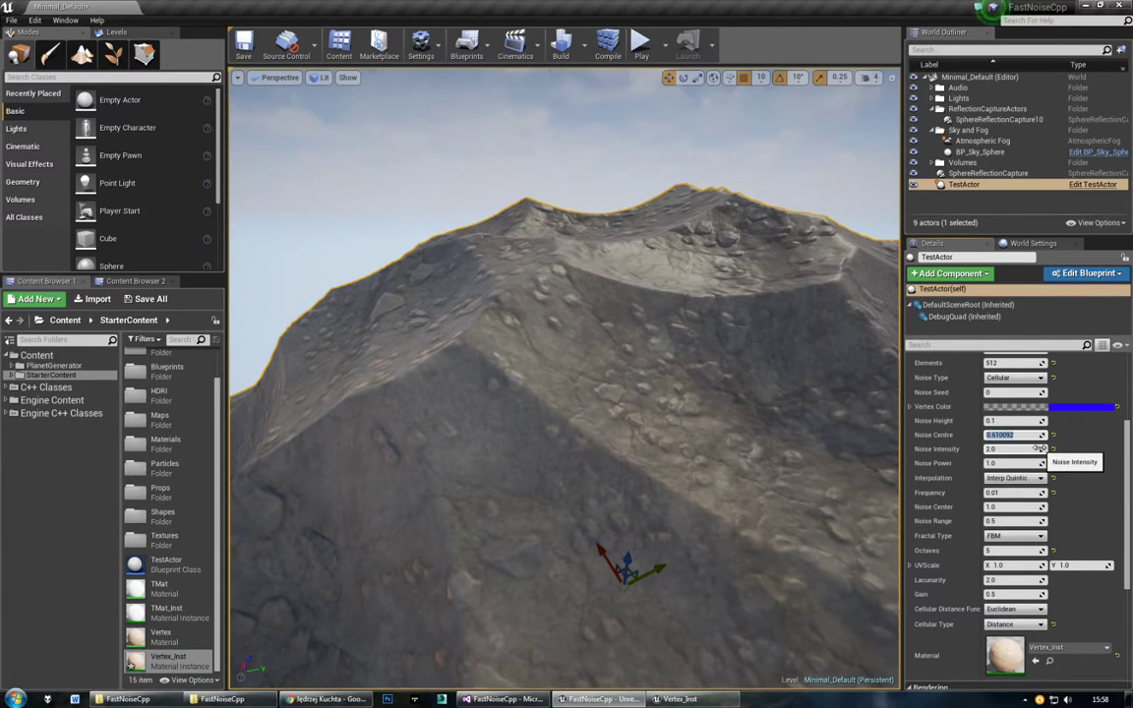
type("1")
key("Return")
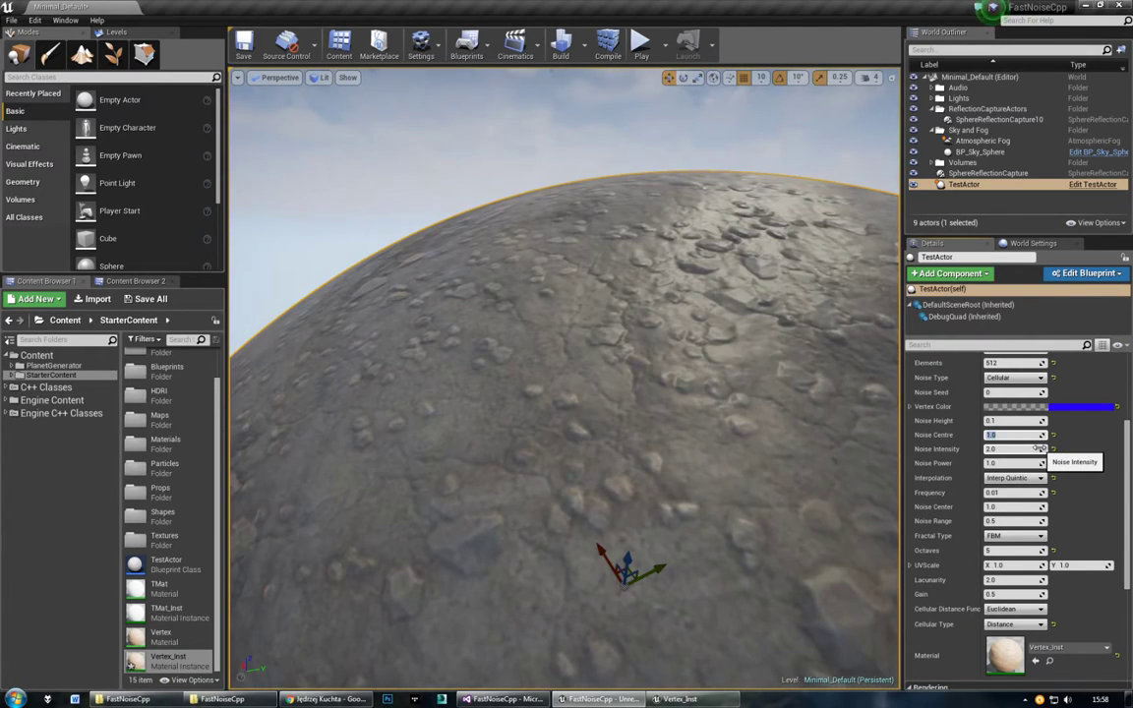
key("Return")
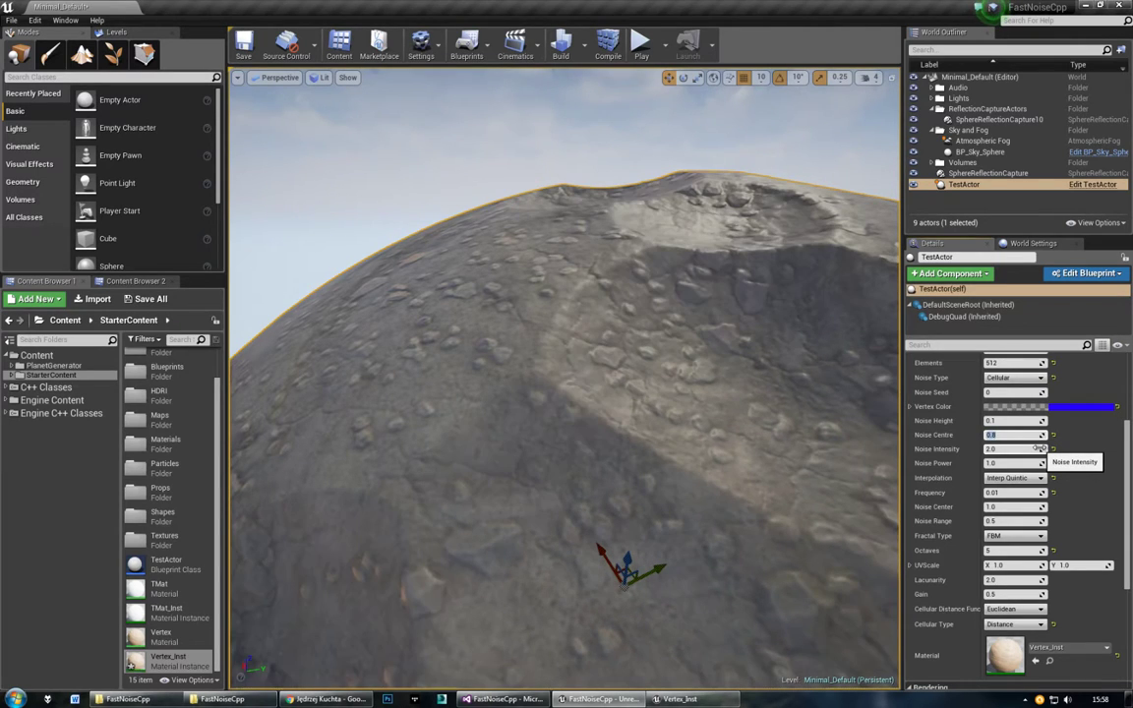
left_click_drag(1028, 435, 1043, 434)
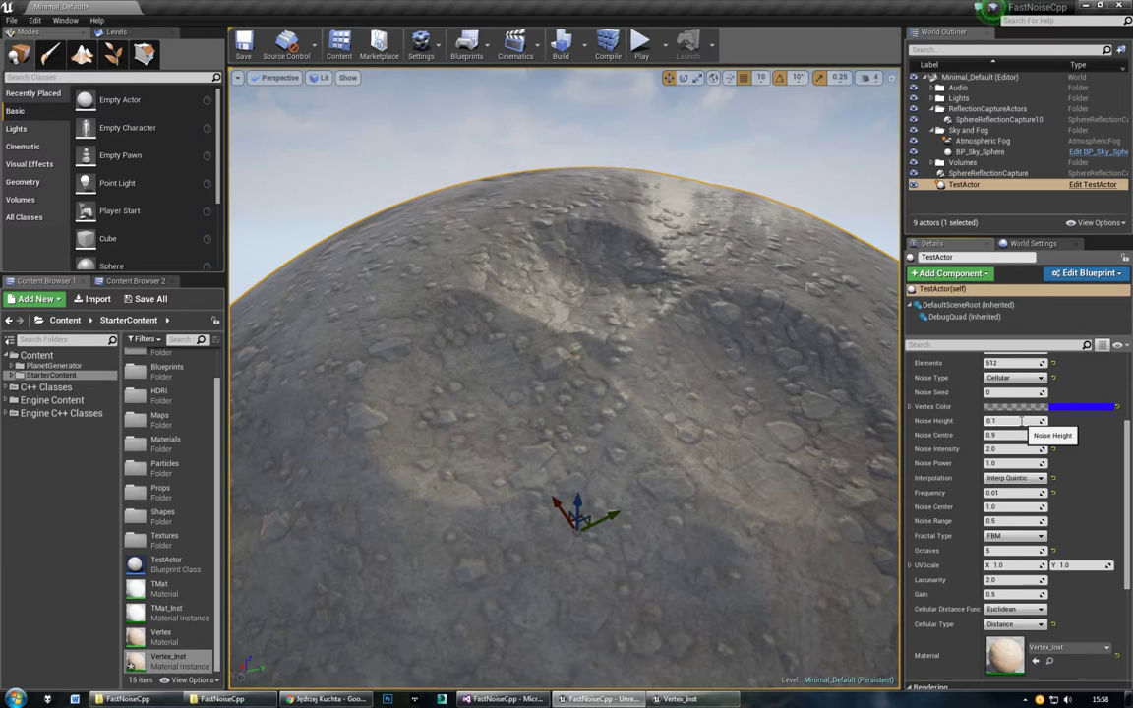
type("0.9")
key("Tab")
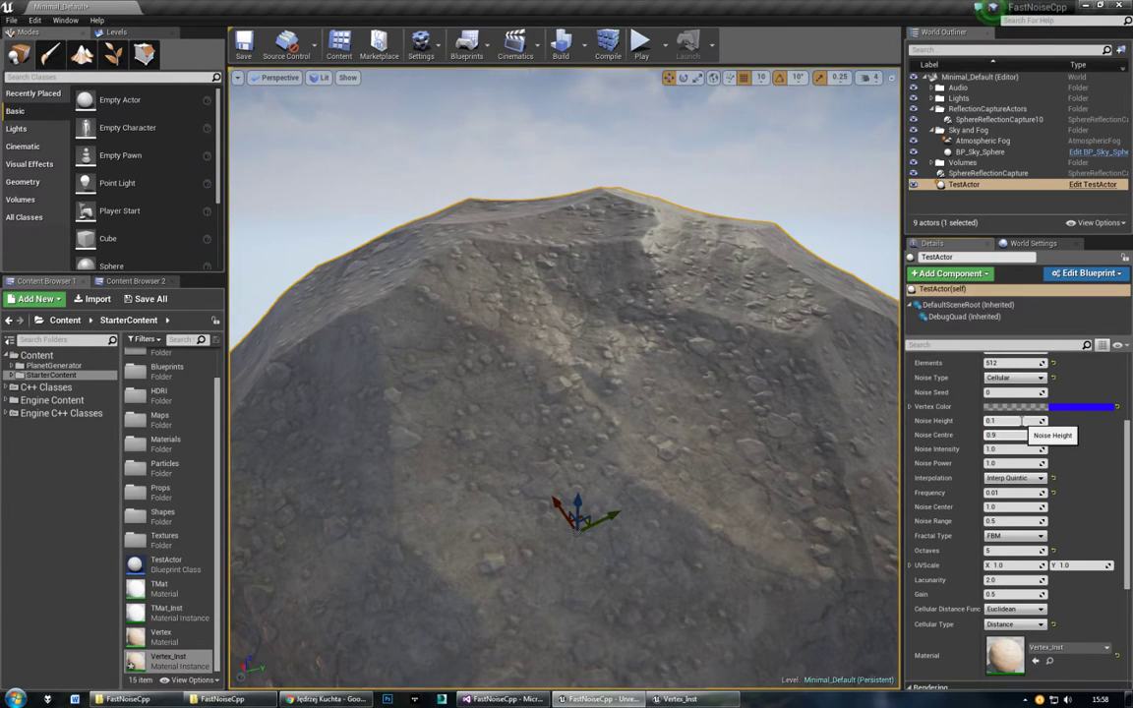
Step: Try Noise Power 2.0, 1.0 and 0.5, keeping Power 1.0 and Noise Centre 0.9
type("2")
key("Return")
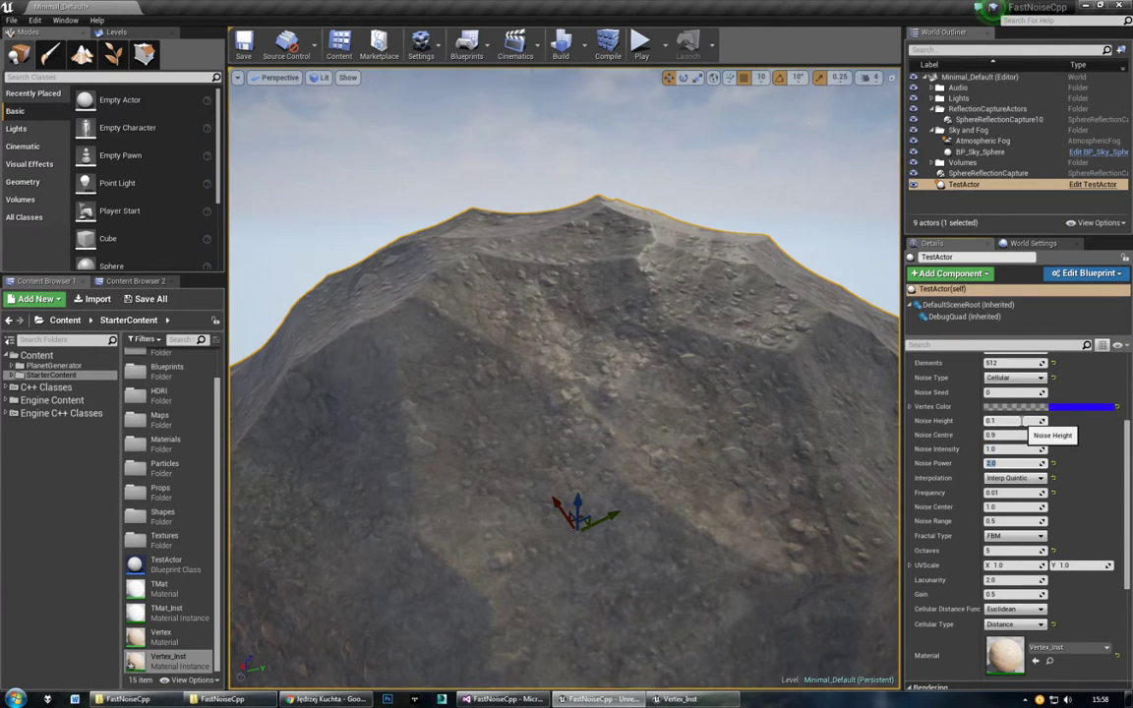
type("1")
key("Return")
type(".5")
key("Return")
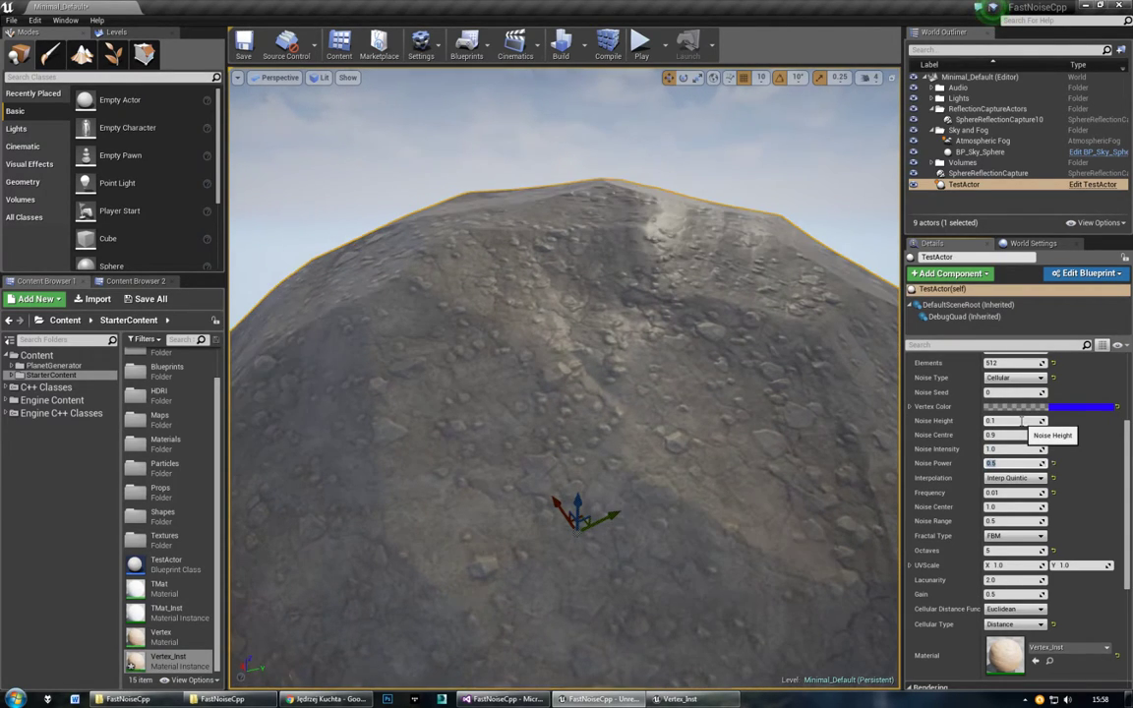
key("Tab")
type("1")
key("Return")
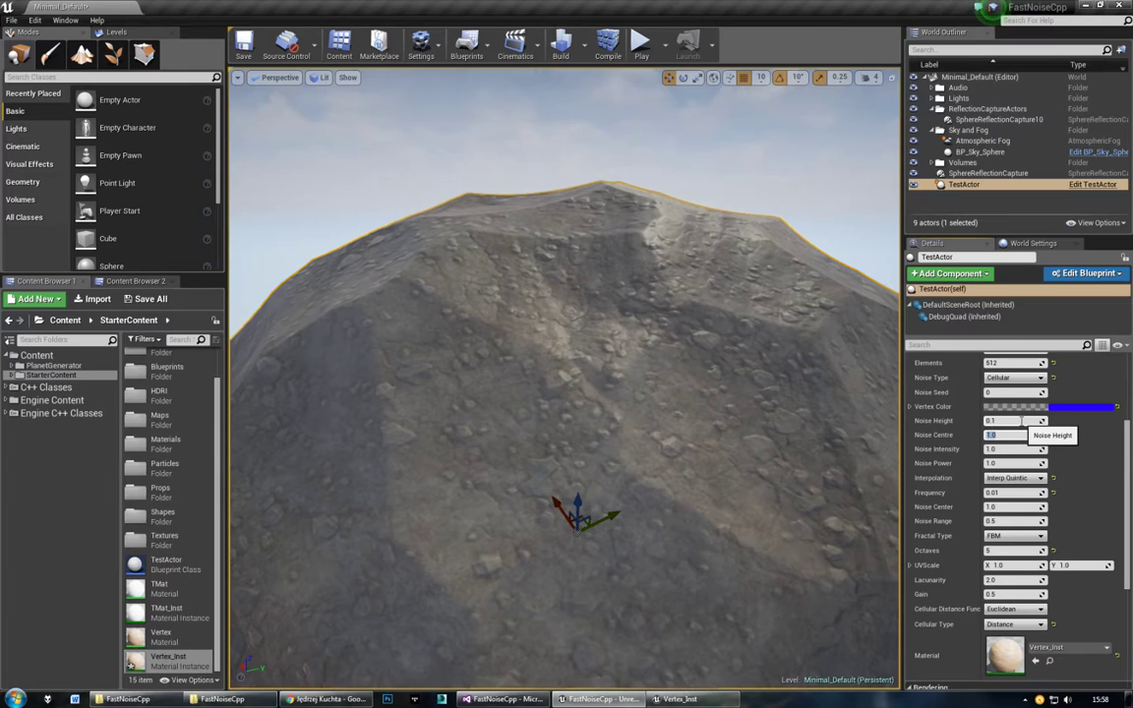
key("Tab")
key("shift+Tab")
key("Return")
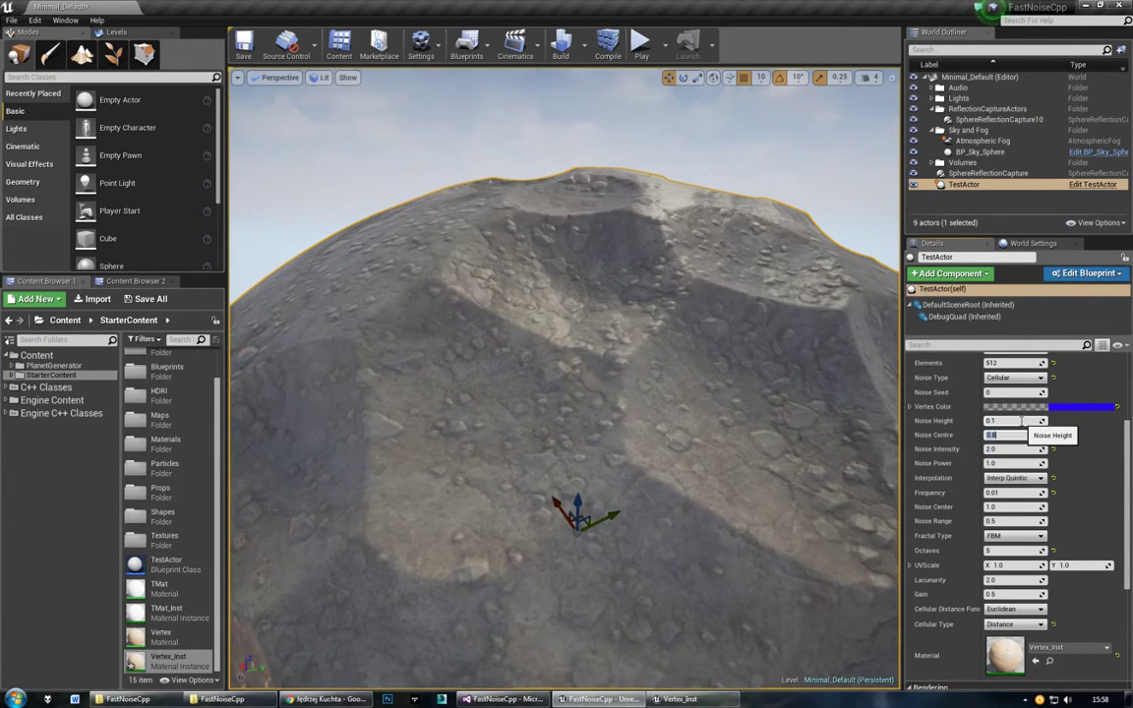
Step: Set Noise Height to 0.3 and look down on the resulting craters
type(".3")
key("Return")
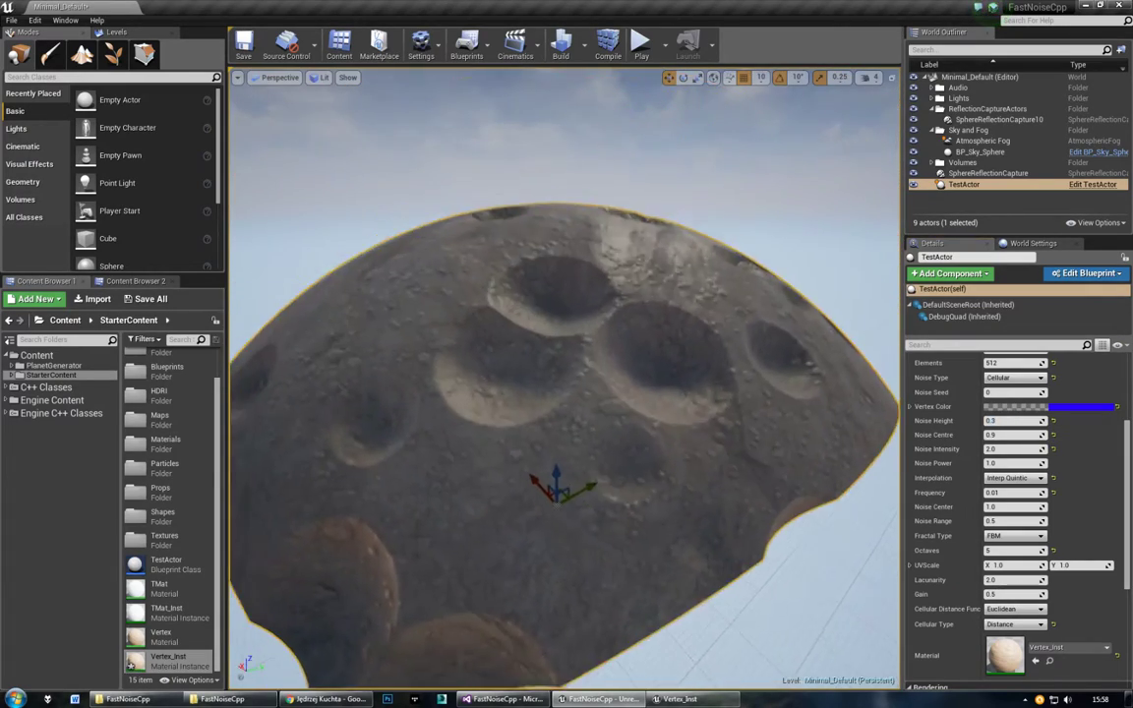
mouse_move(565, 393)
right_mouse_down()
mouse_move(512, 423)
mouse_move(556, 581)
right_mouse_up()
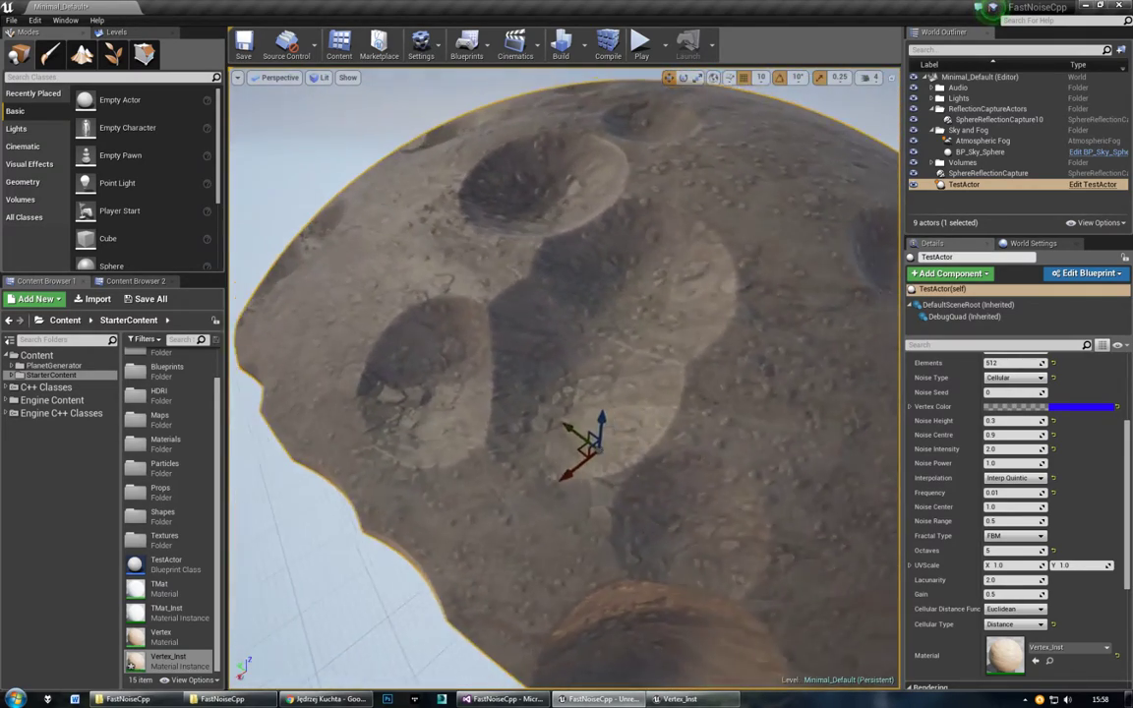
right_click_drag(556, 580, 681, 321)
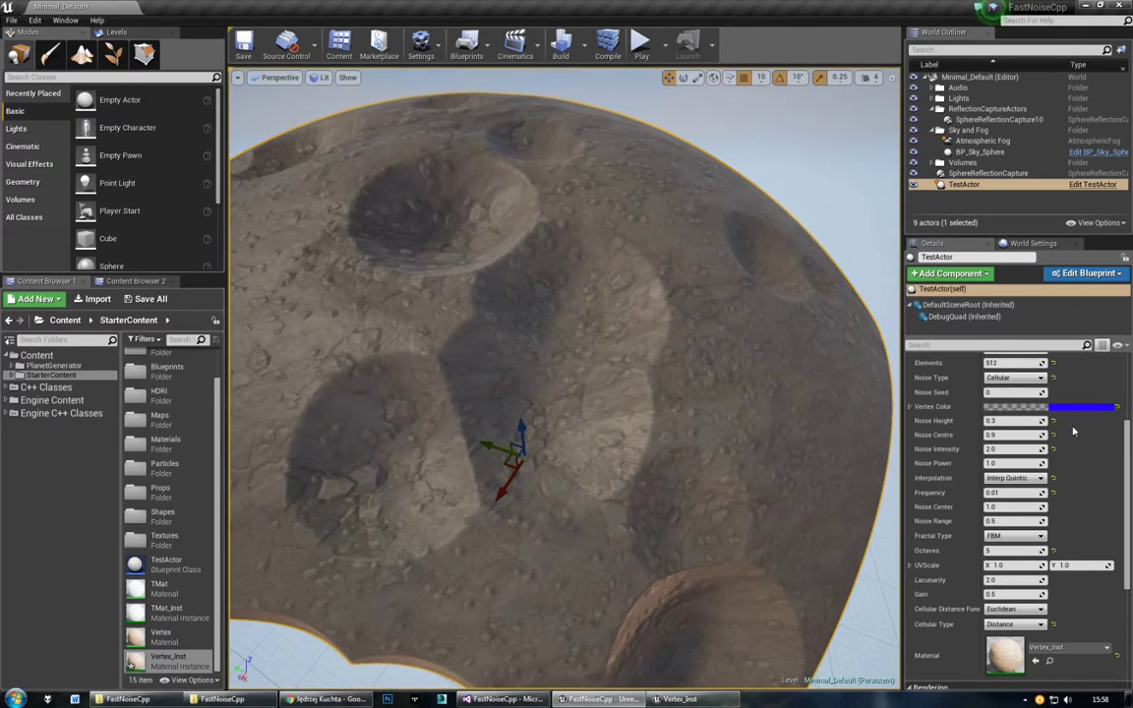
Step: Change the vertex colour to pure red and fly close to the cratered planet
left_click(1082, 407)
left_click_drag(869, 505, 848, 519)
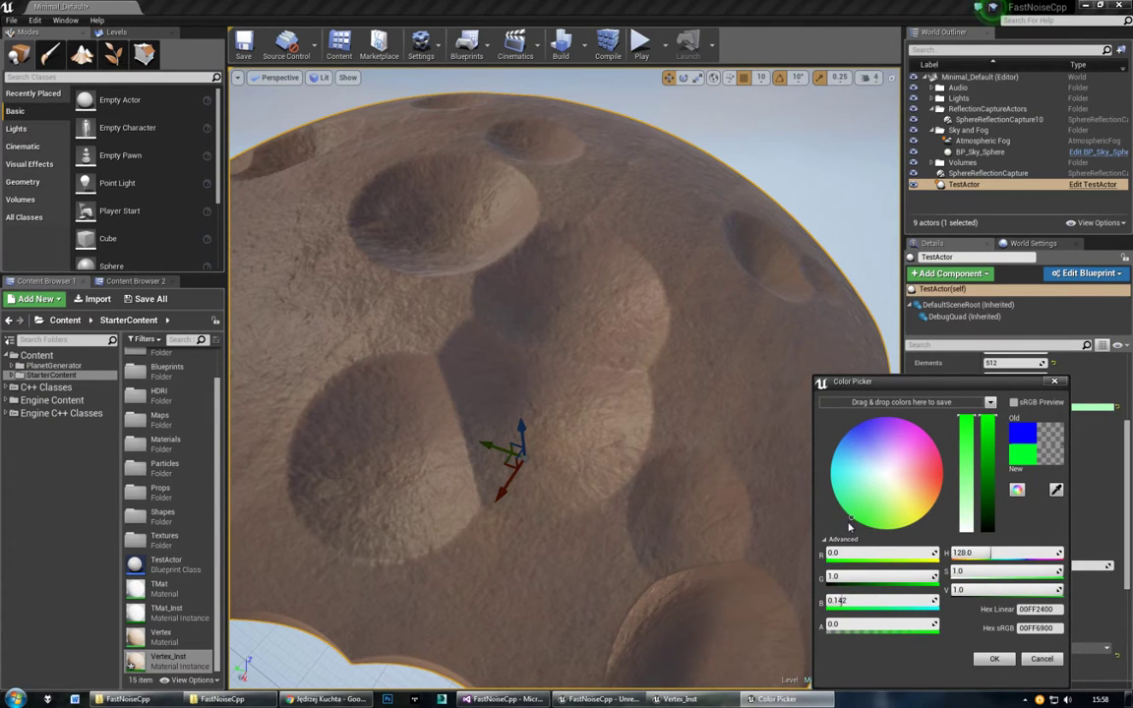
left_click_drag(859, 522, 942, 473)
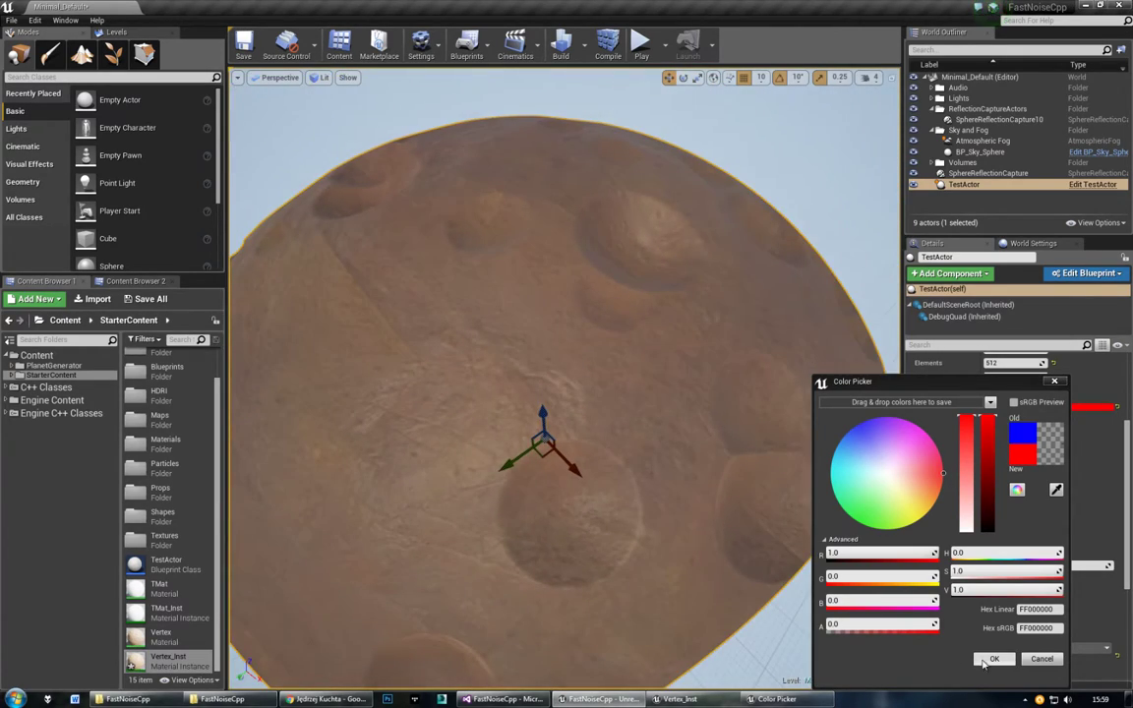
right_click_drag(740, 436, 797, 458)
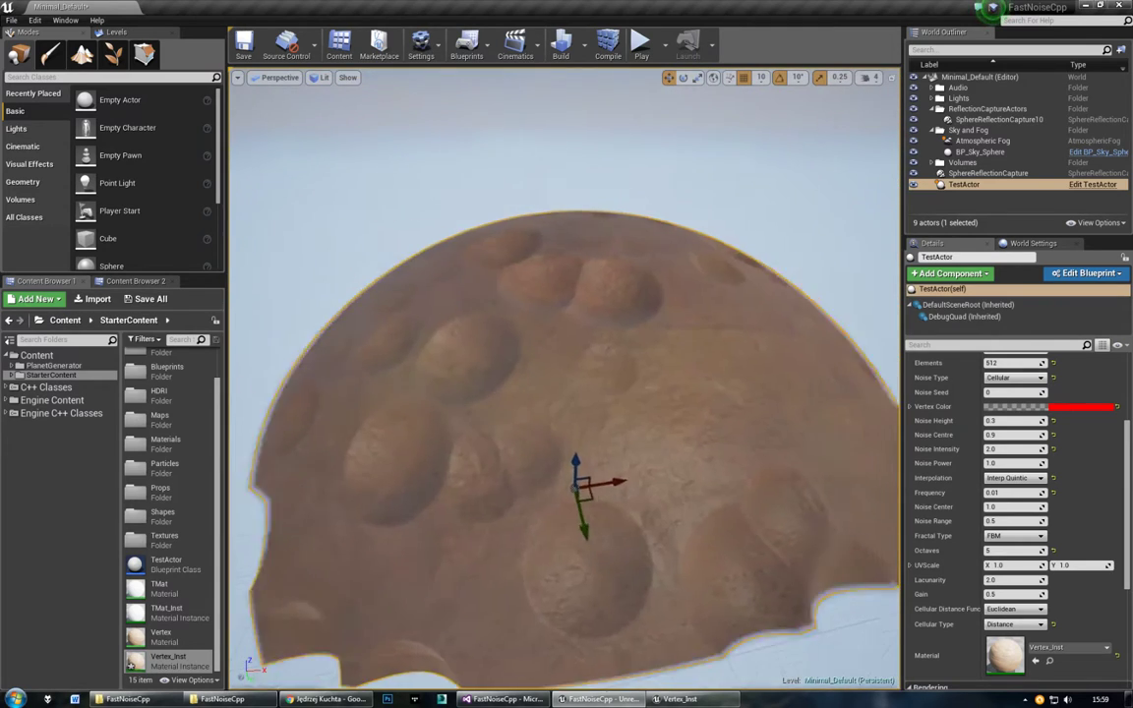
right_click_drag(590, 433, 619, 434)
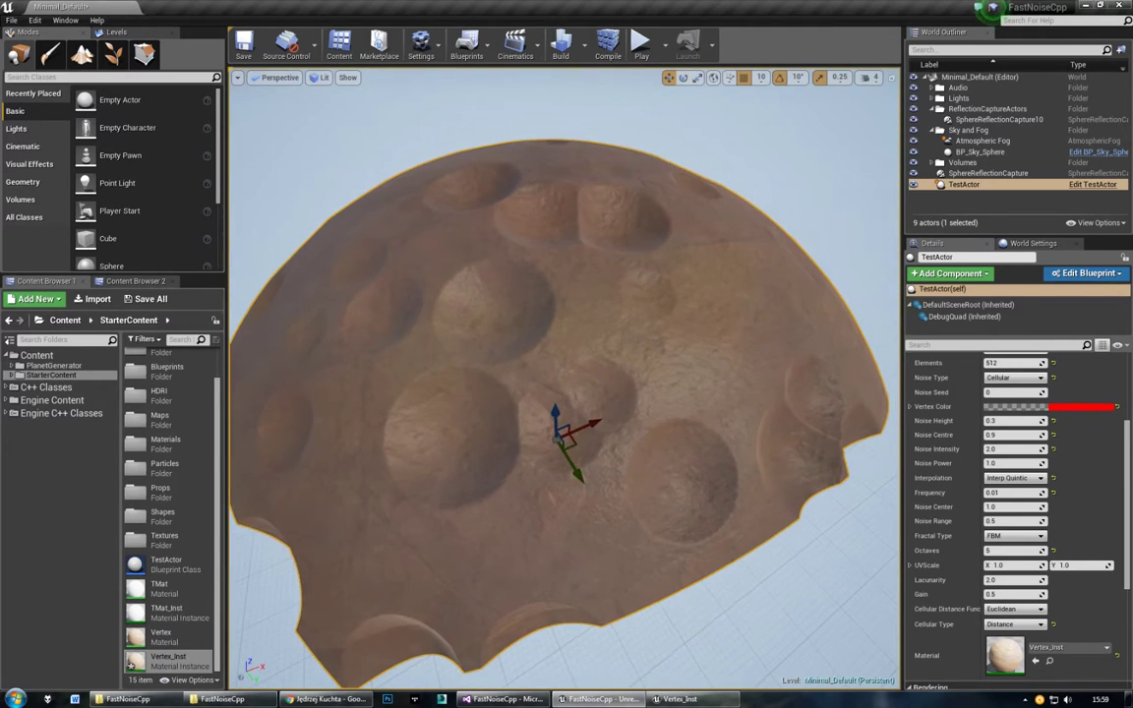
left_click(1039, 493)
key("Return")
type("2")
key("Return")
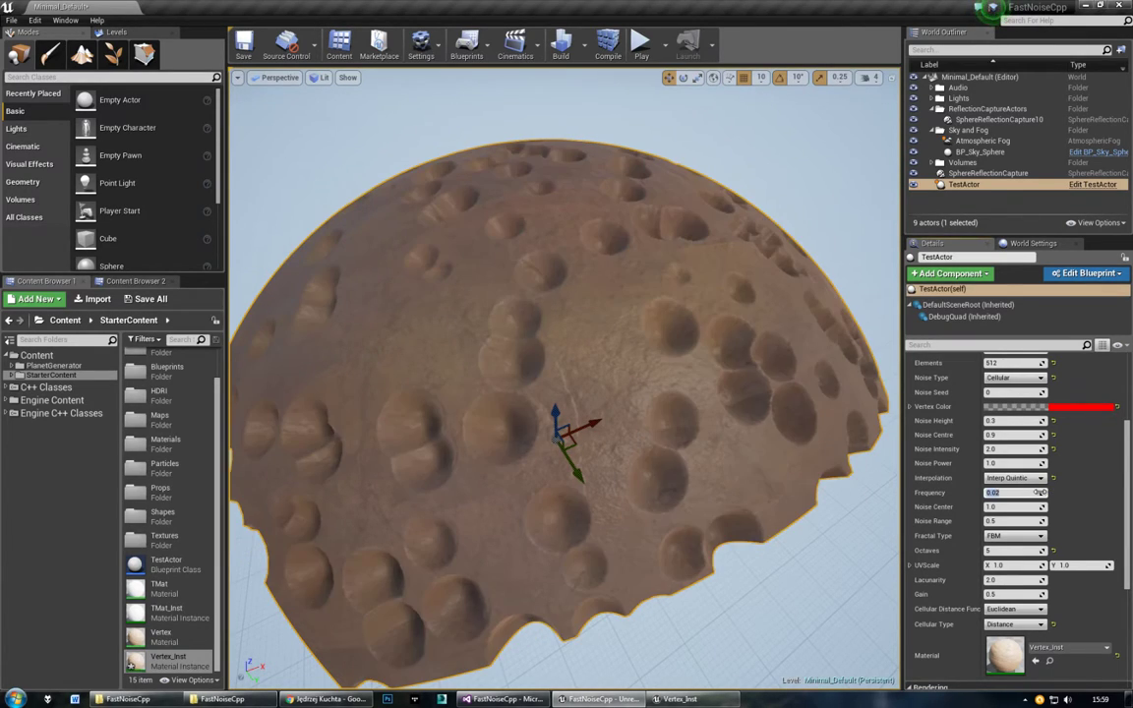
type("0.03")
key("Return")
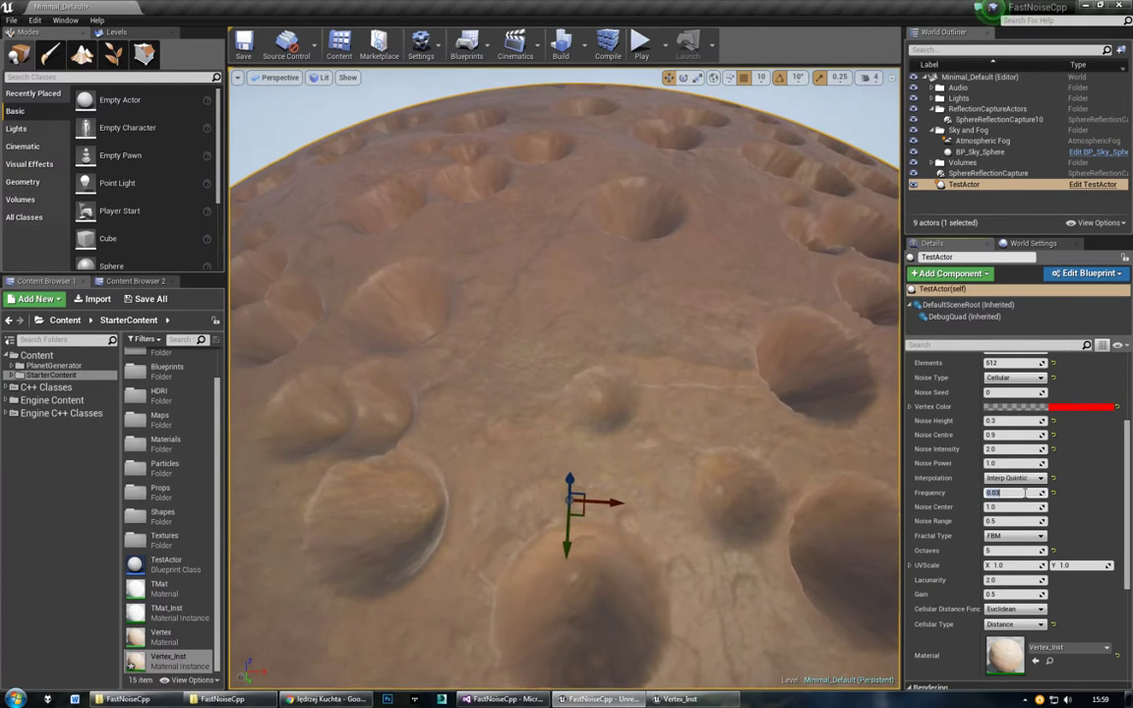
left_click_drag(1023, 492, 1013, 492)
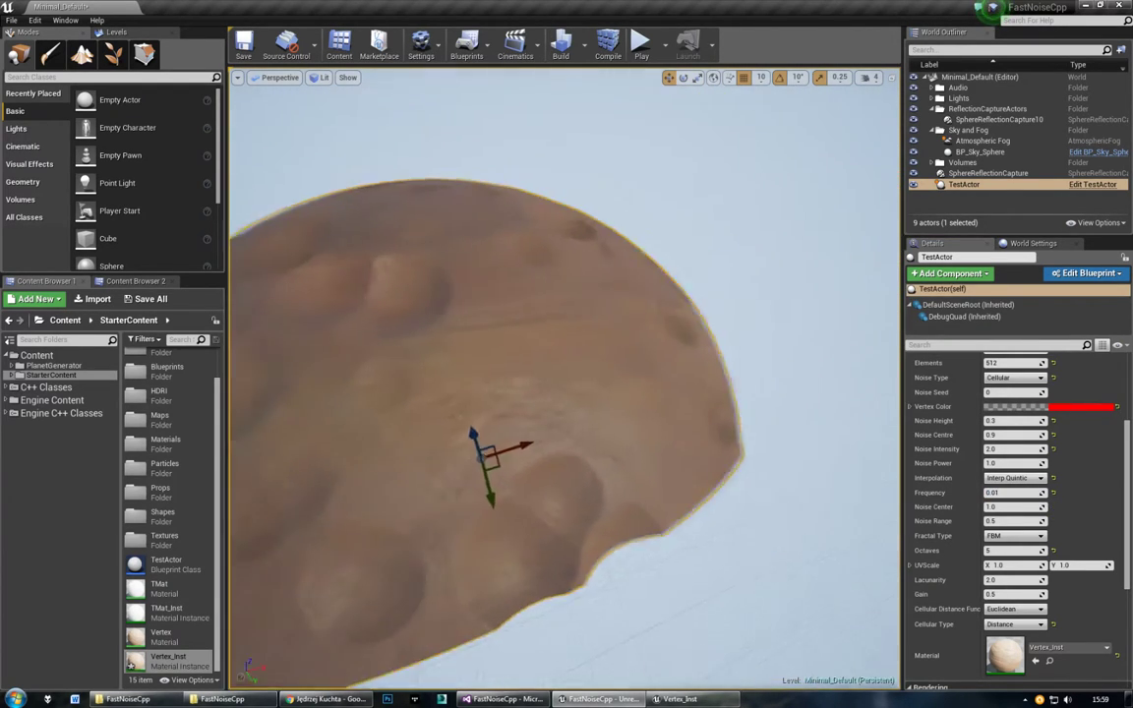